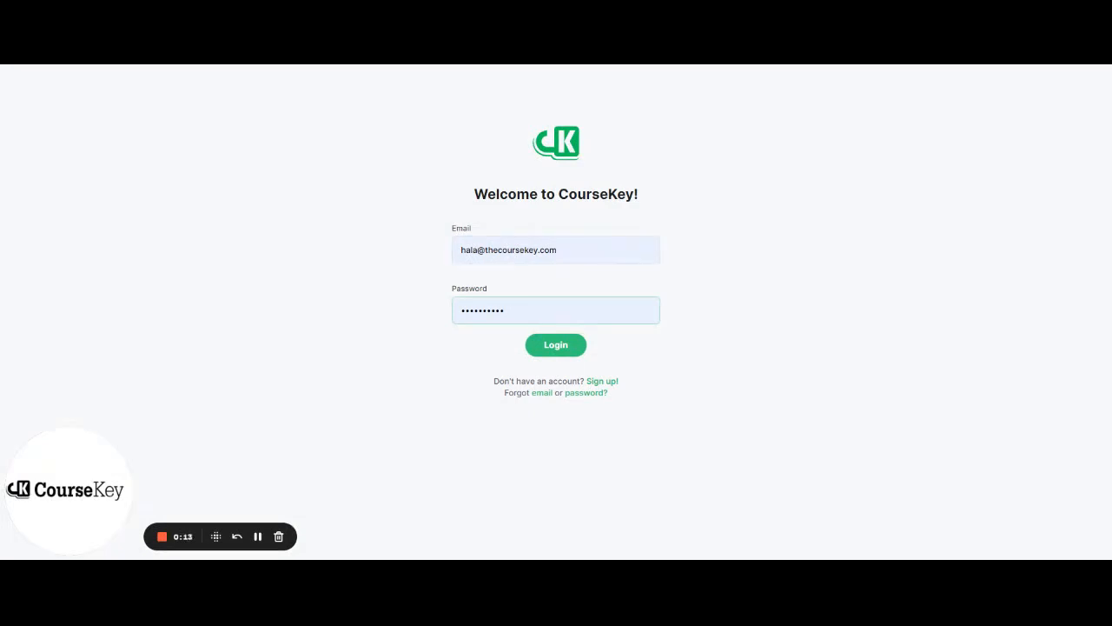
Step: Log in with the filled-in account details and open the Forms application
left_click(551, 354)
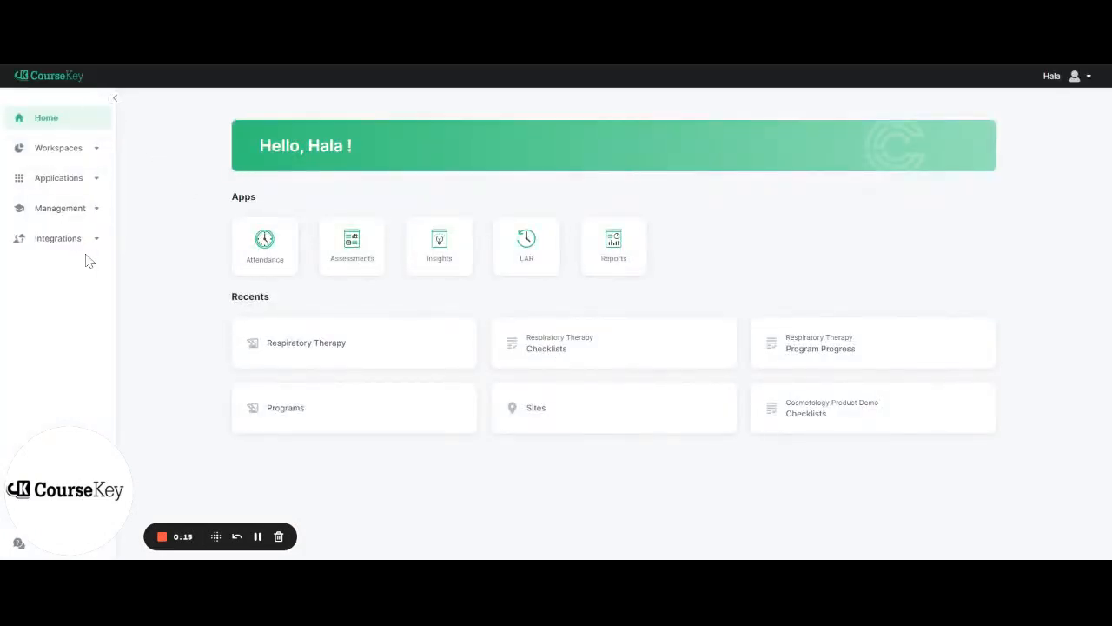
left_click(95, 180)
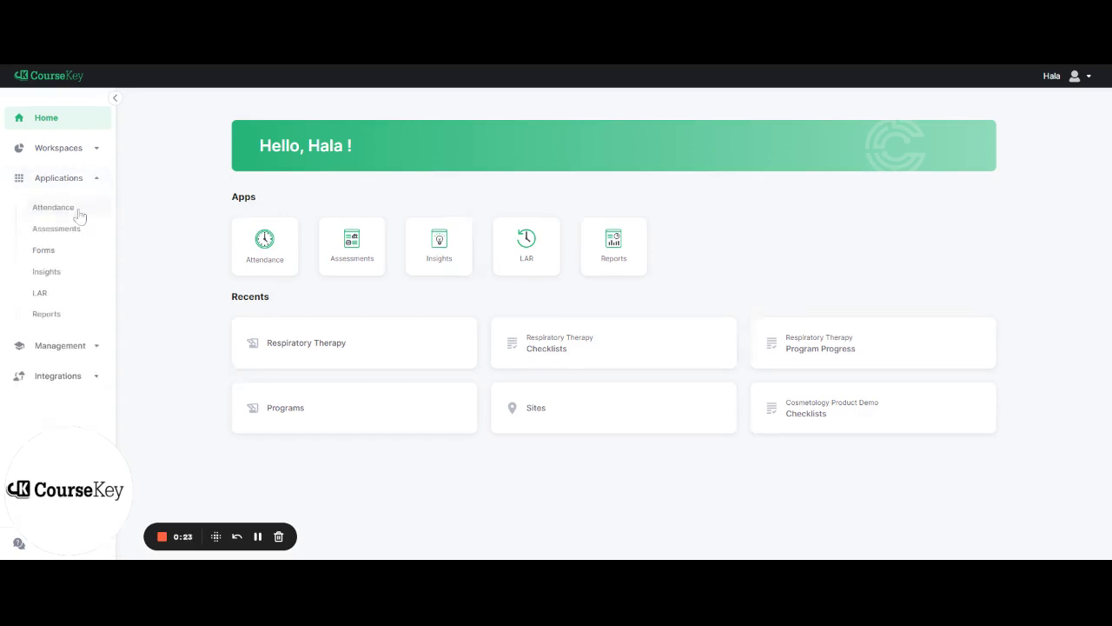
left_click(64, 252)
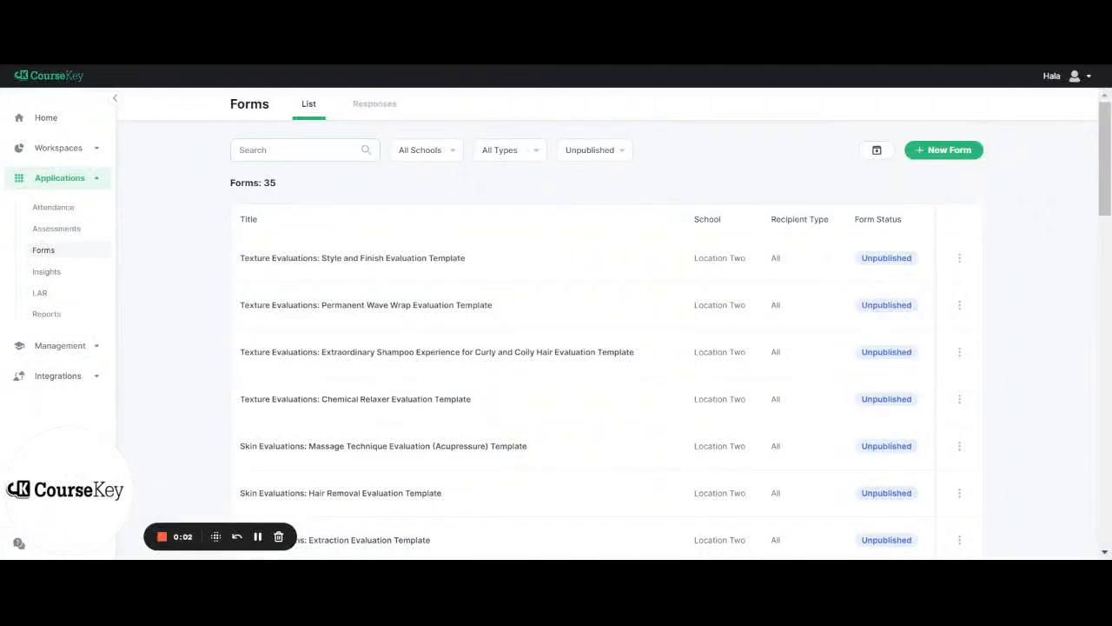
Step: Check the recipient type and status filters of the forms list and the row actions for the Style and Finish Evaluation Template
left_click(511, 152)
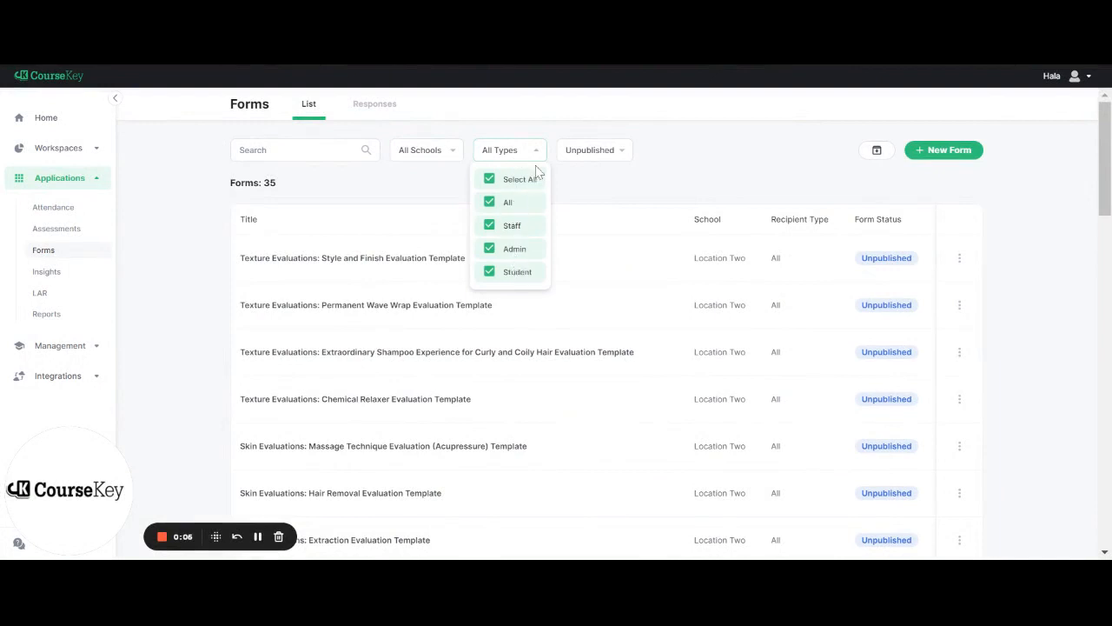
left_click(572, 159)
left_click(572, 160)
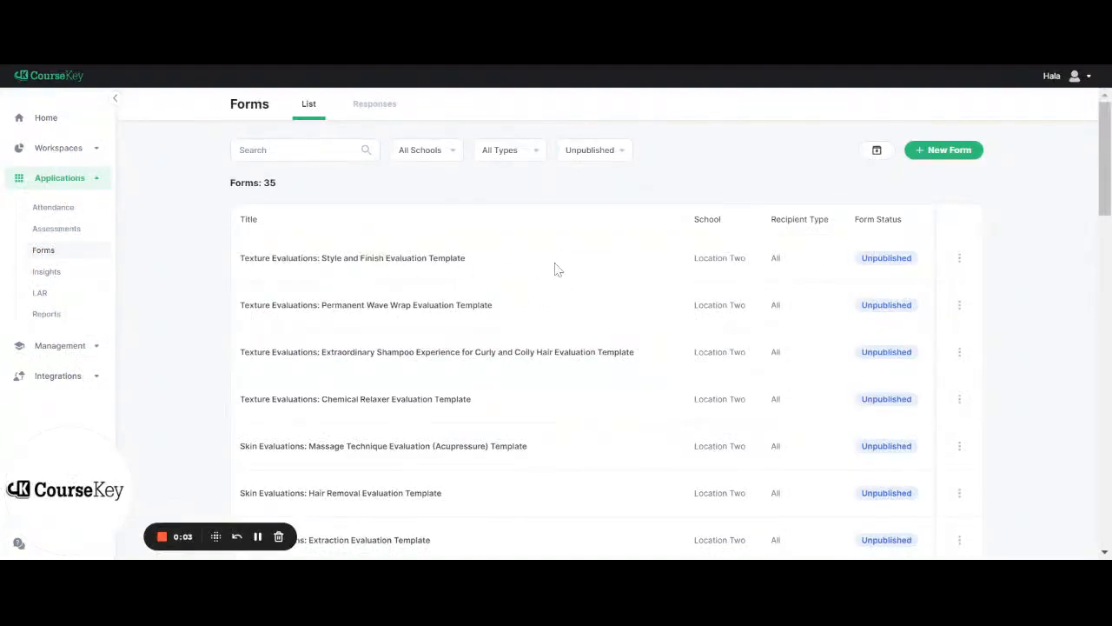
left_click(959, 259)
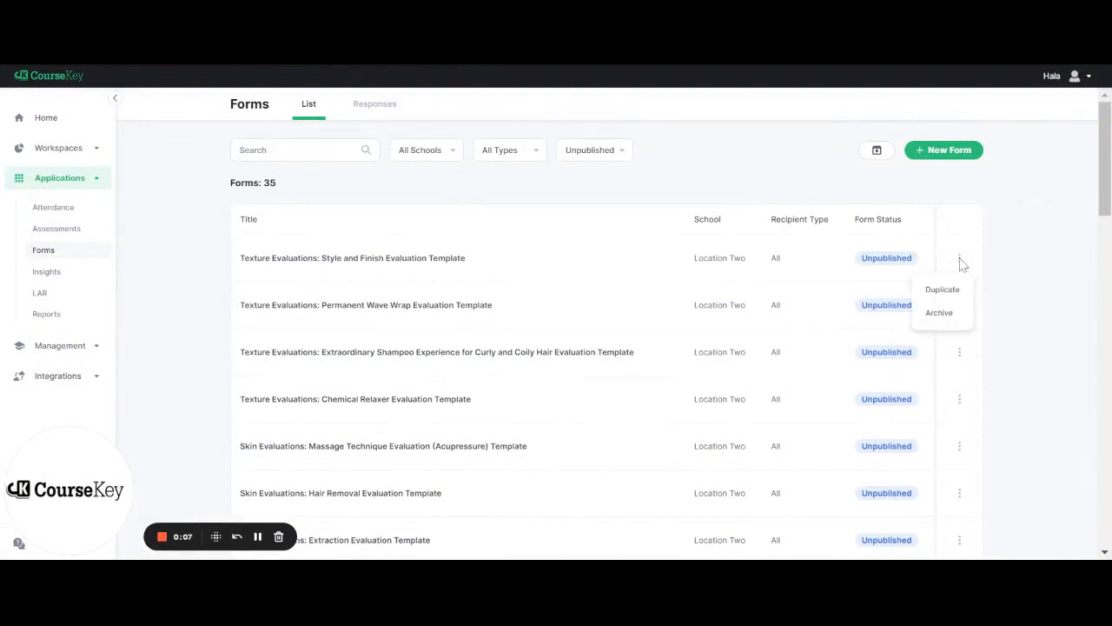
left_click(162, 537)
left_click(162, 537)
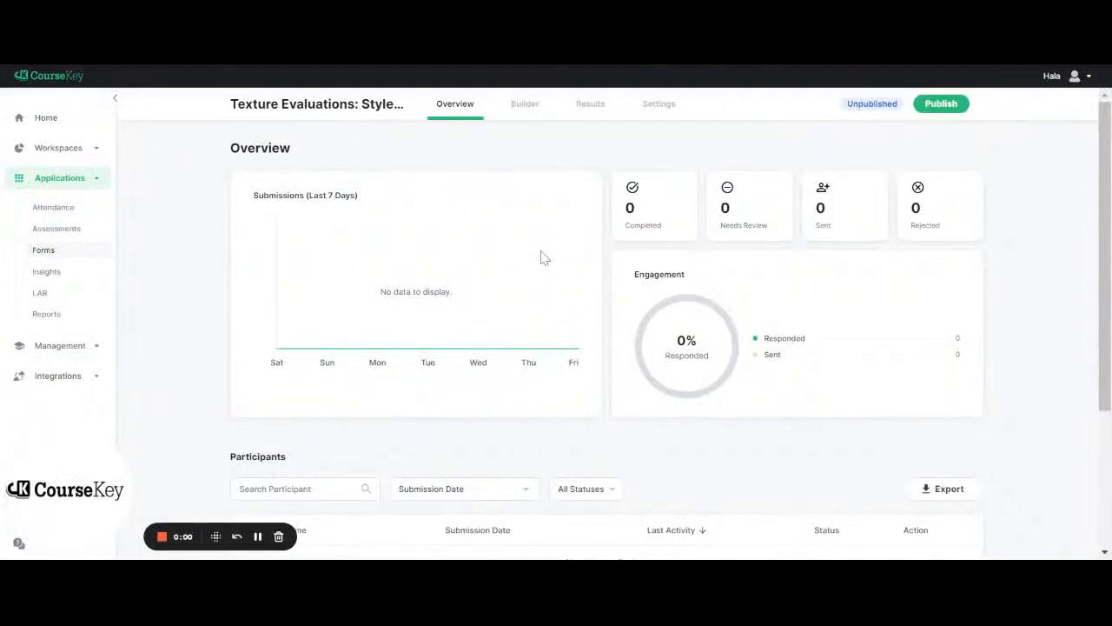
Step: Open the form builder for the Texture Evaluations Style and Finish template and preview the form's contents
left_click(528, 106)
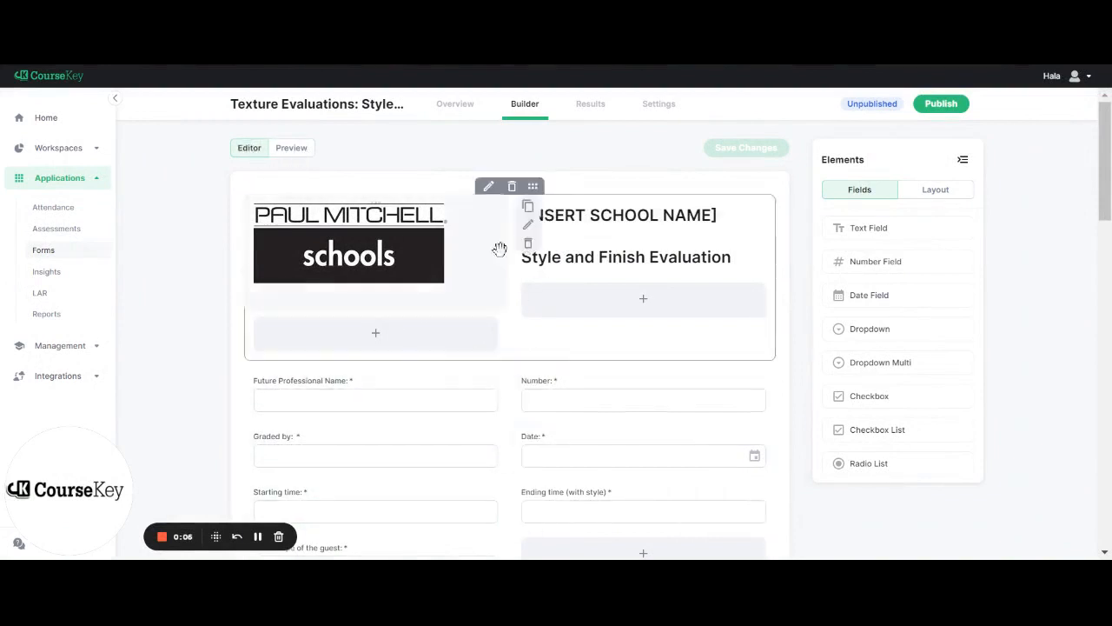
left_click(293, 155)
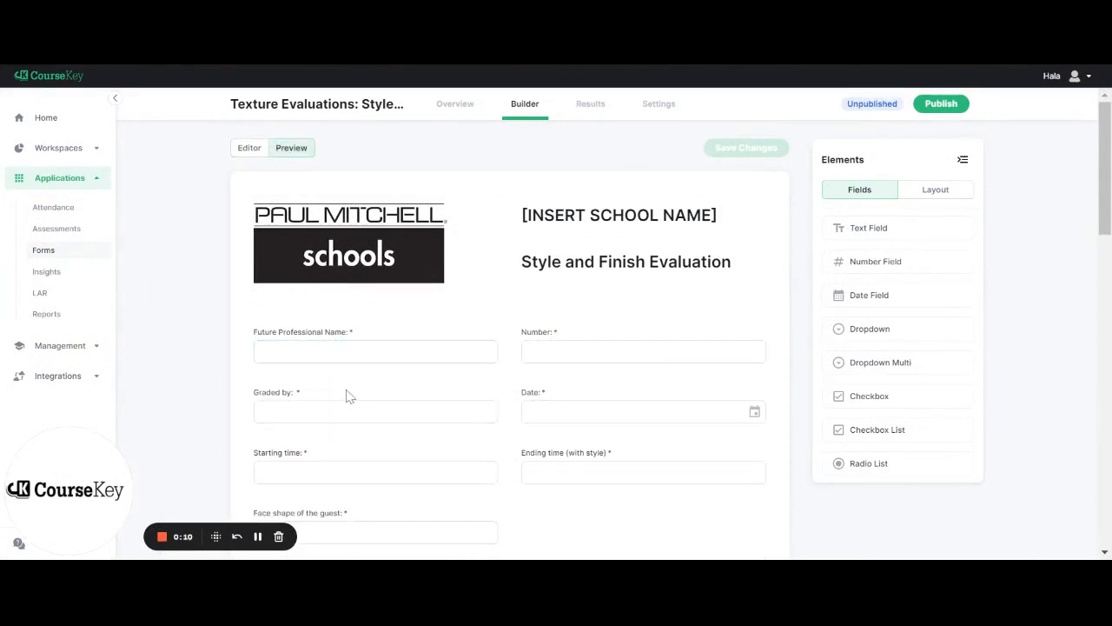
scroll(348, 396, "down", 5)
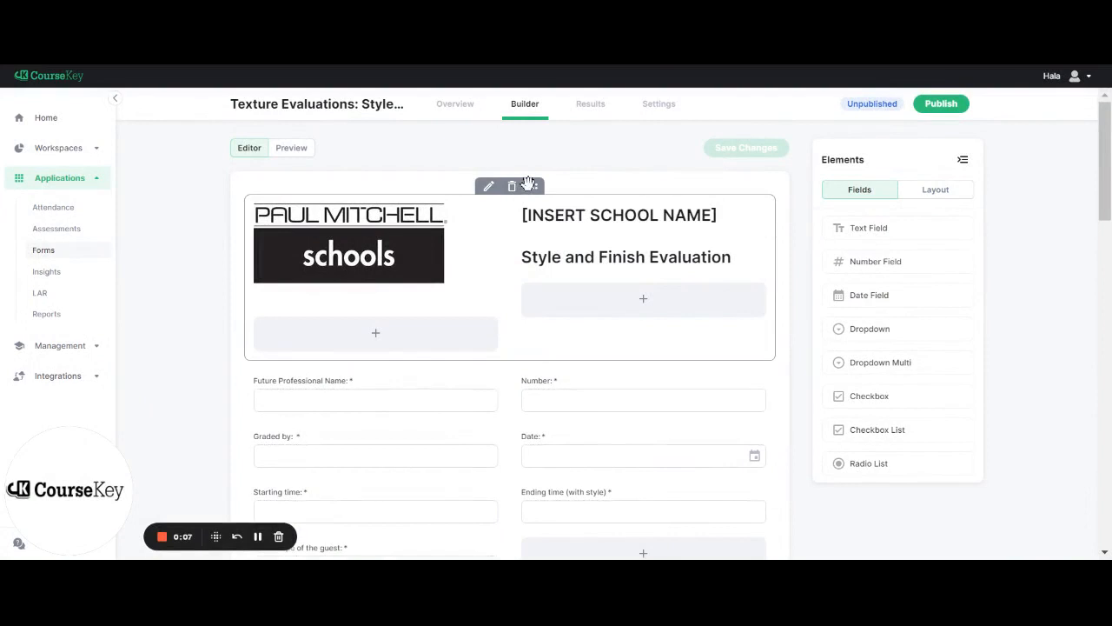
Step: Try moving the header block and browse the field types that can be added below the "Style and Finish Evaluation" heading
mouse_move(535, 187)
left_mouse_down()
mouse_move(525, 276)
mouse_move(530, 168)
mouse_move(529, 179)
left_mouse_up()
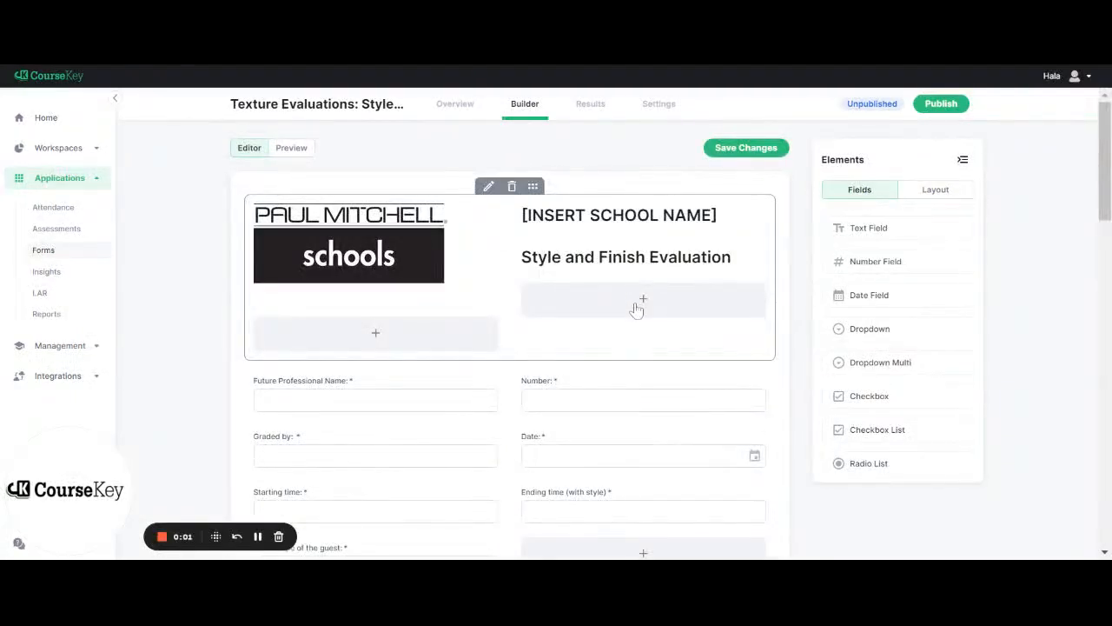
left_click(637, 307)
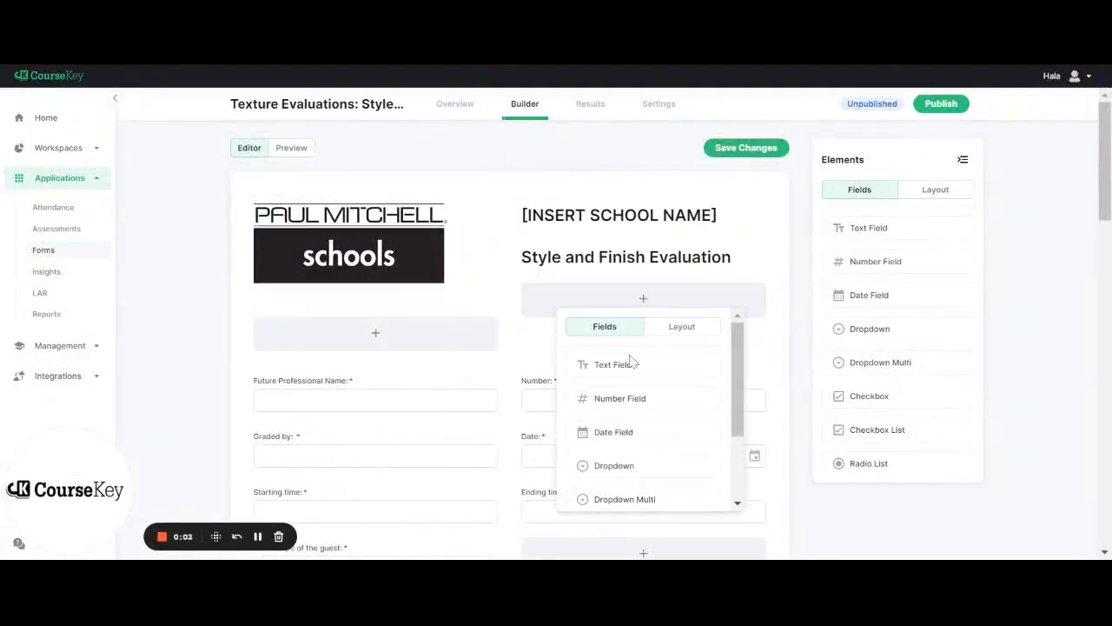
scroll(632, 432, "down", 3)
scroll(632, 432, "up", 1)
scroll(647, 426, "up", 2)
scroll(633, 450, "down", 1)
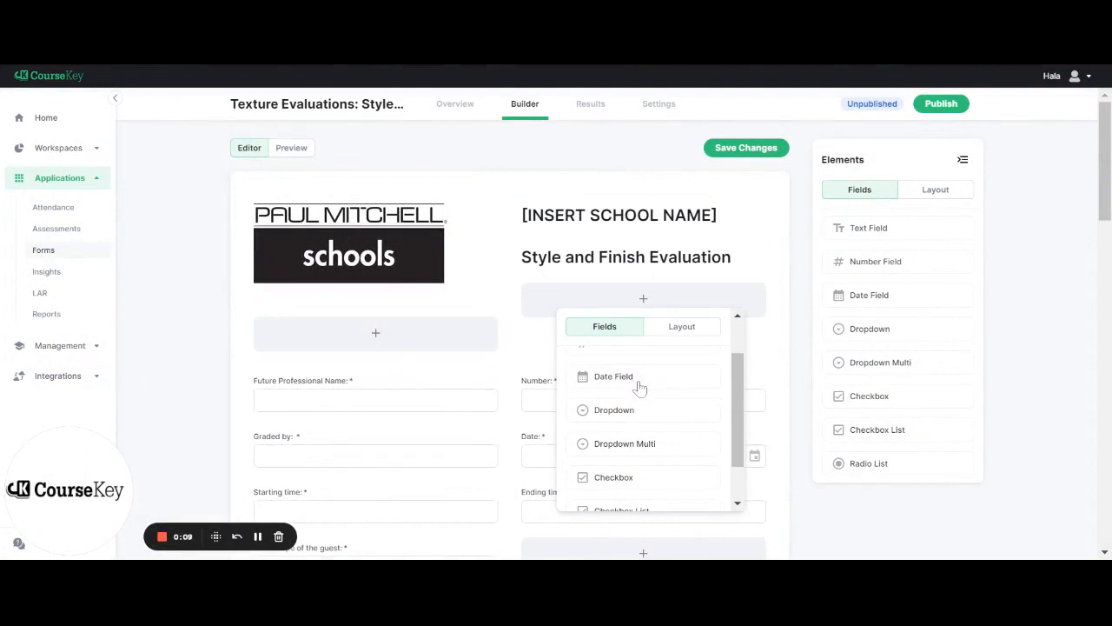
scroll(640, 387, "down", 1)
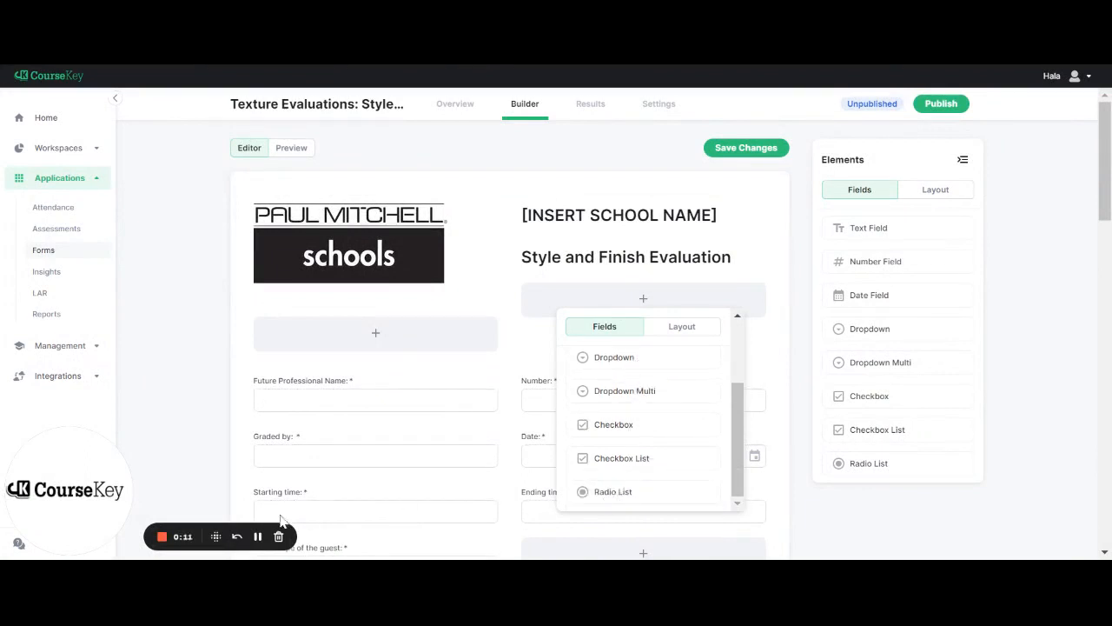
left_click(165, 535)
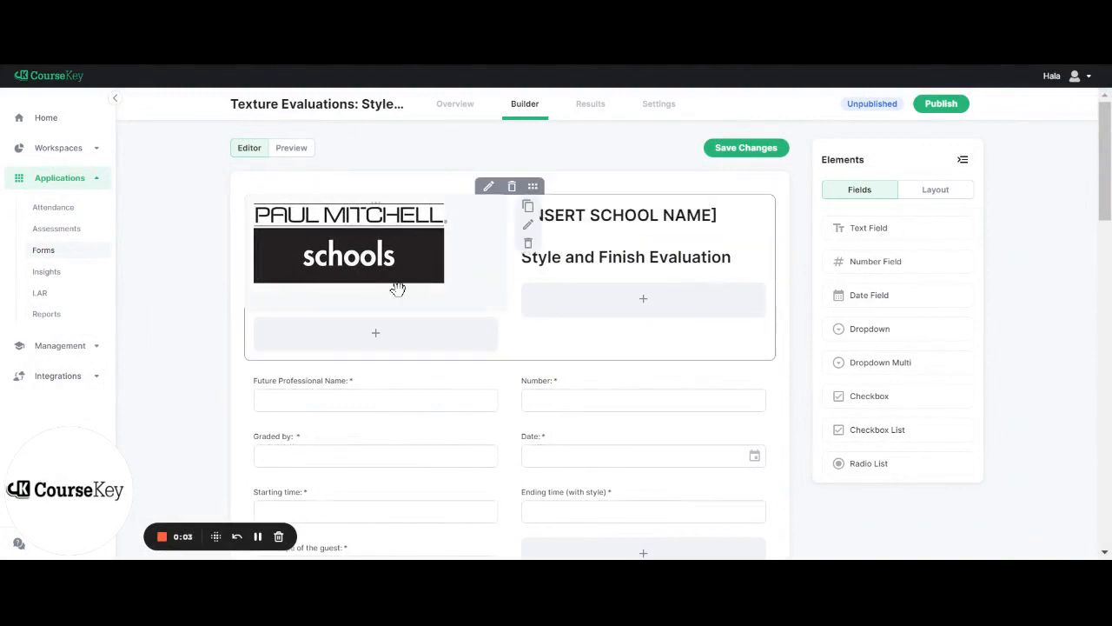
Step: Return to the forms list and create a new form titled "Test"
left_click(67, 254)
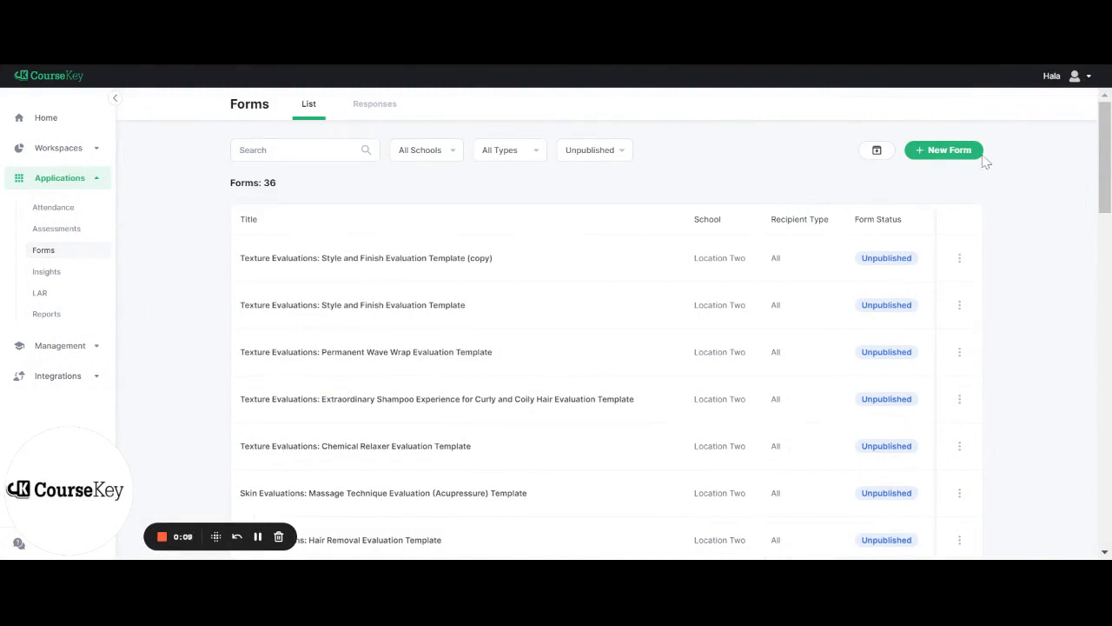
left_click(946, 150)
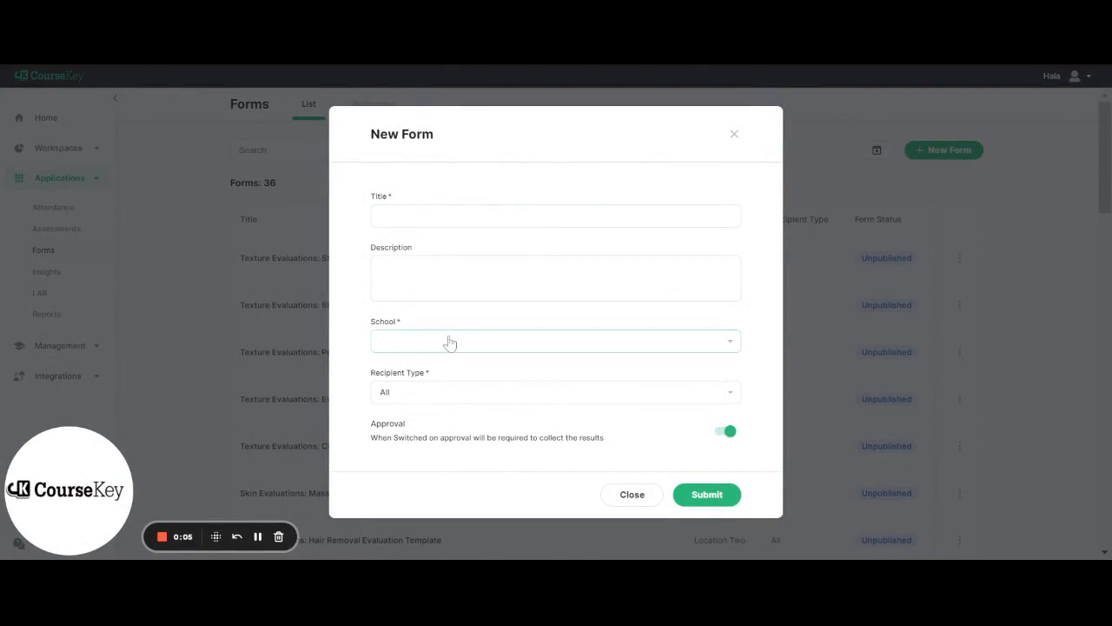
left_click(435, 391)
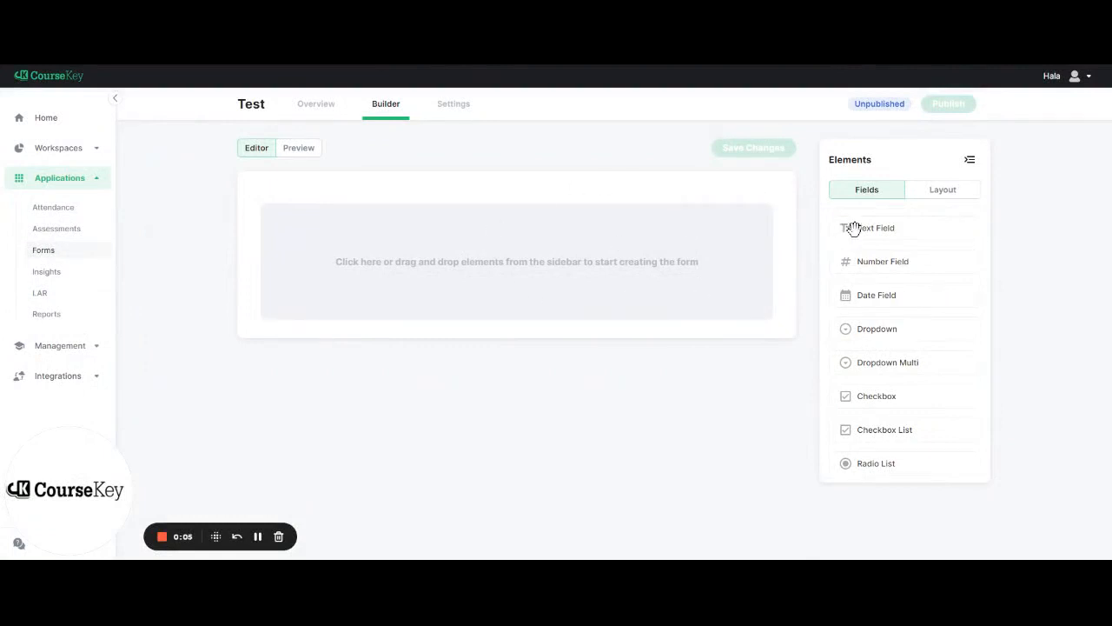
Step: Add a text field to the empty Test form and a date field below it
left_click_drag(854, 228, 411, 227)
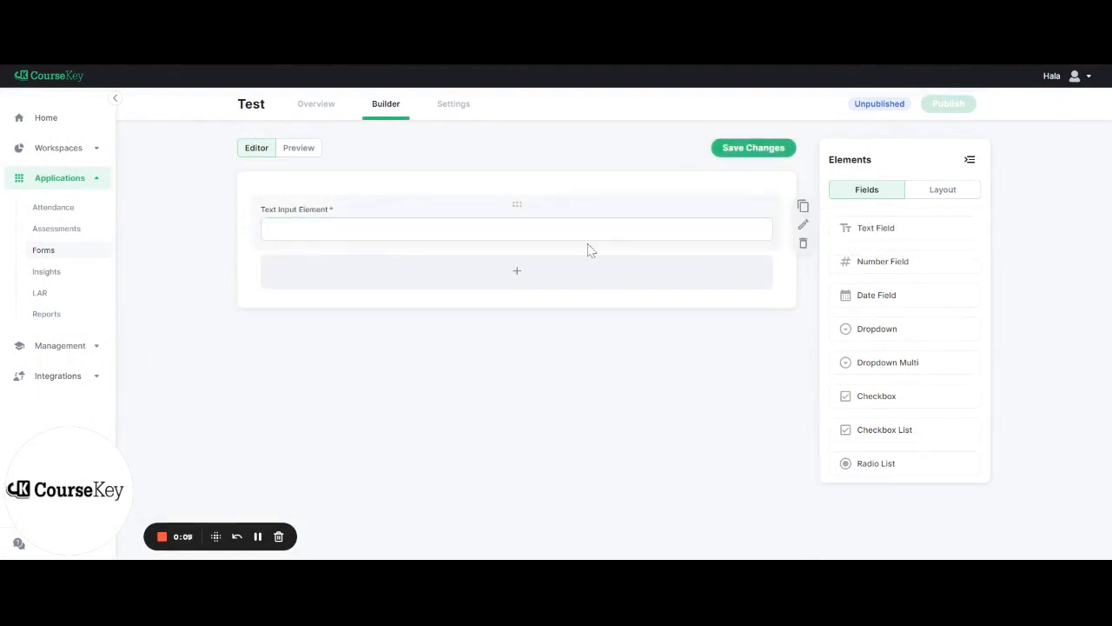
left_click_drag(873, 299, 490, 273)
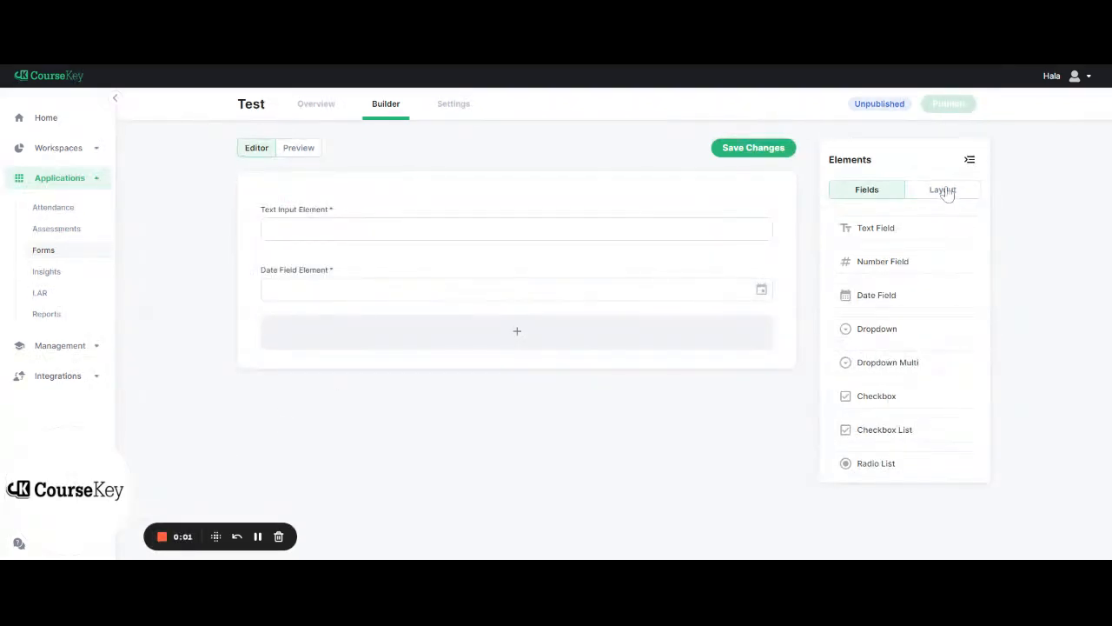
Step: Add a title element above the text field and an image element below the date field
left_click(945, 191)
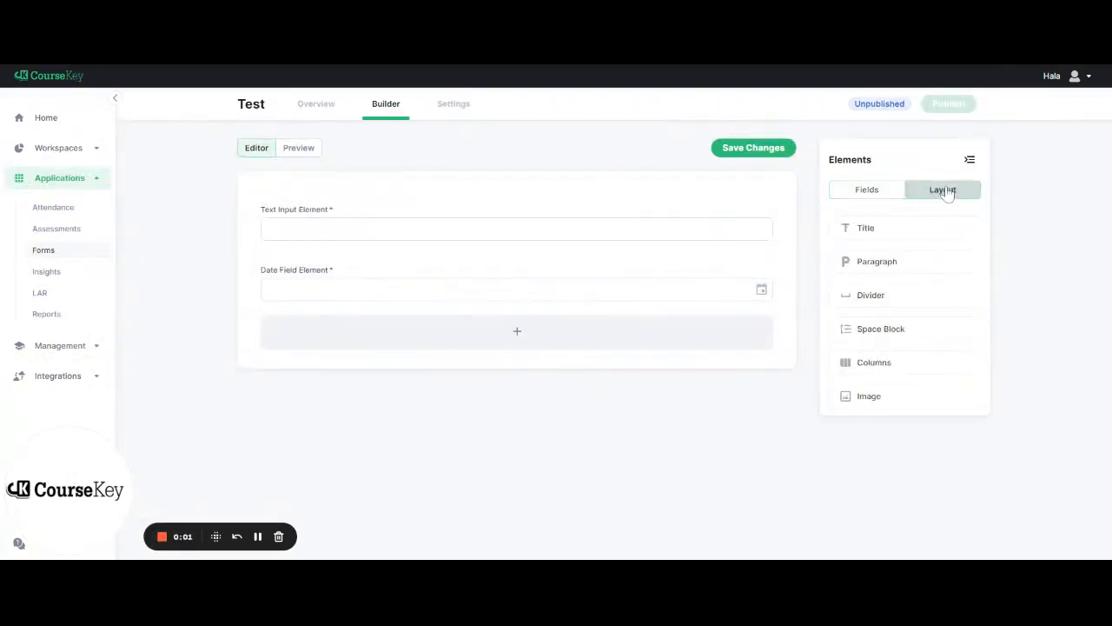
left_click_drag(894, 230, 492, 201)
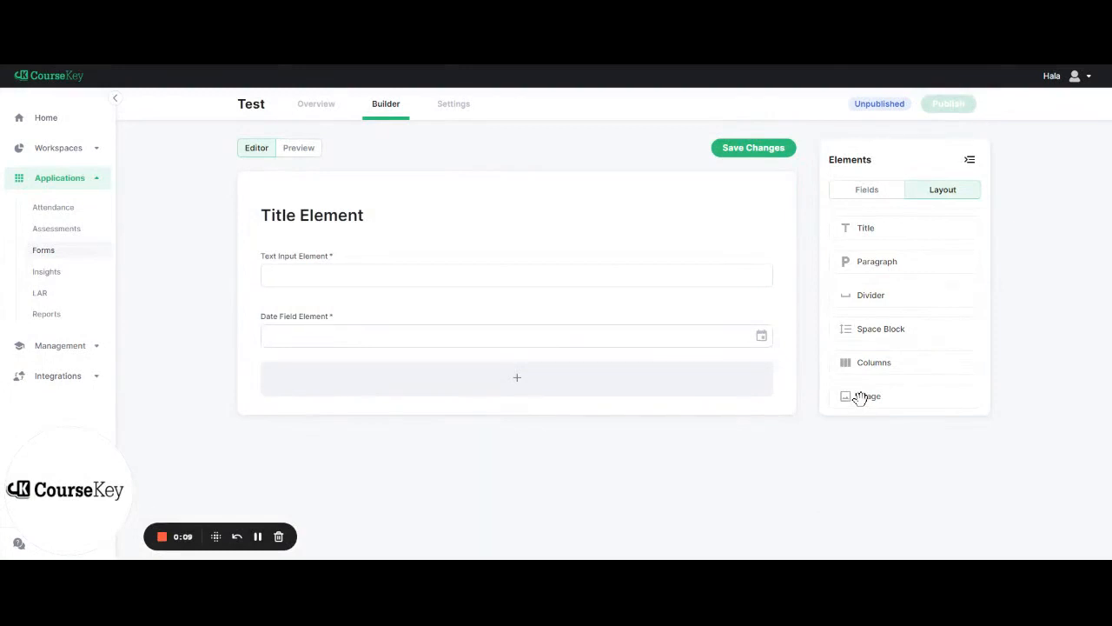
left_click_drag(861, 398, 522, 373)
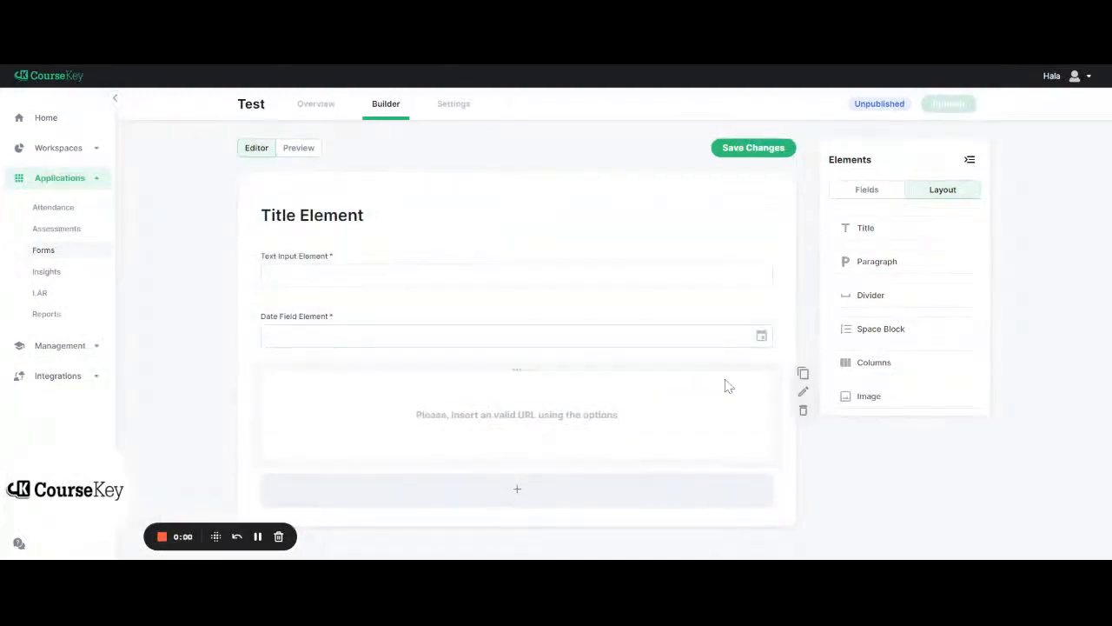
Step: Open the image element's settings to review its URL, object fit, alignment and width options
left_click(804, 396)
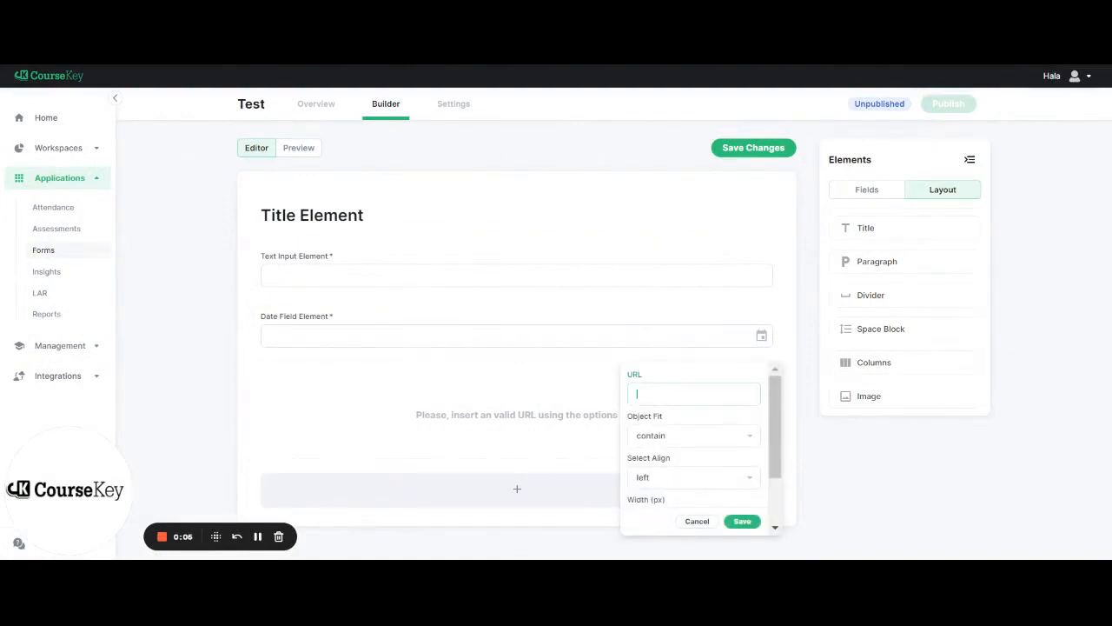
left_click(663, 421)
left_click(165, 537)
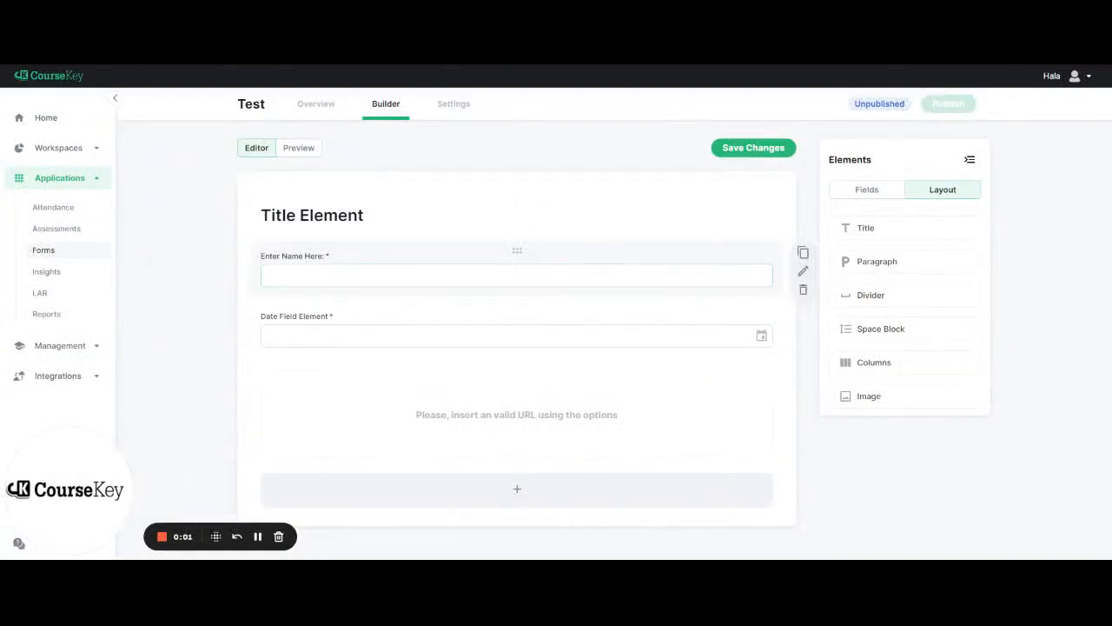
Step: Save the required text field with the label "Enter Name Here:" and save the form's changes
left_click(804, 273)
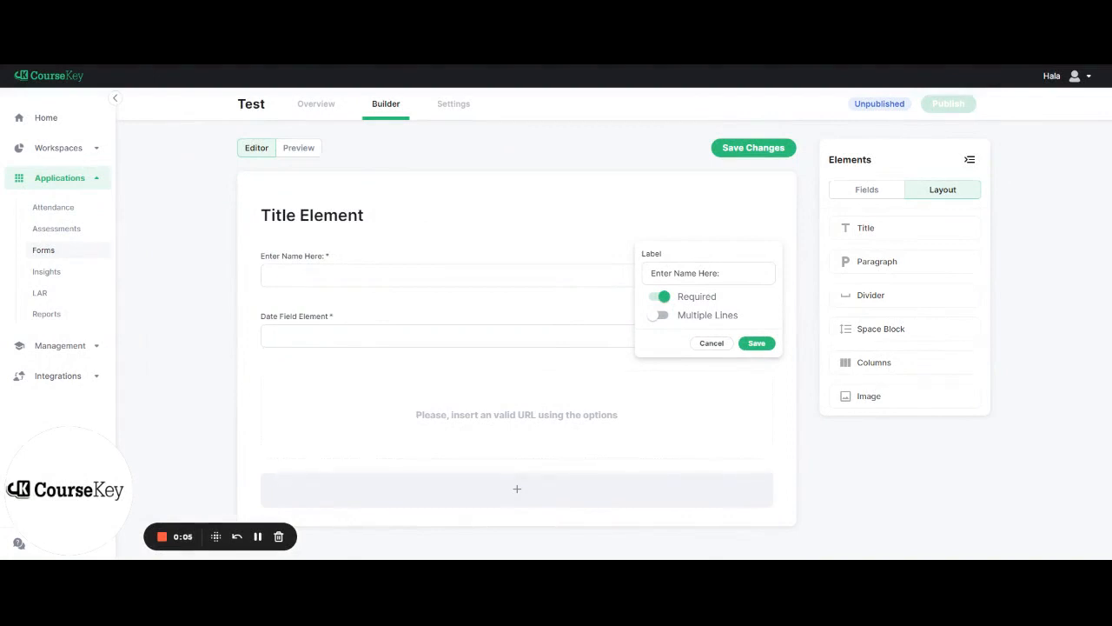
left_click(757, 343)
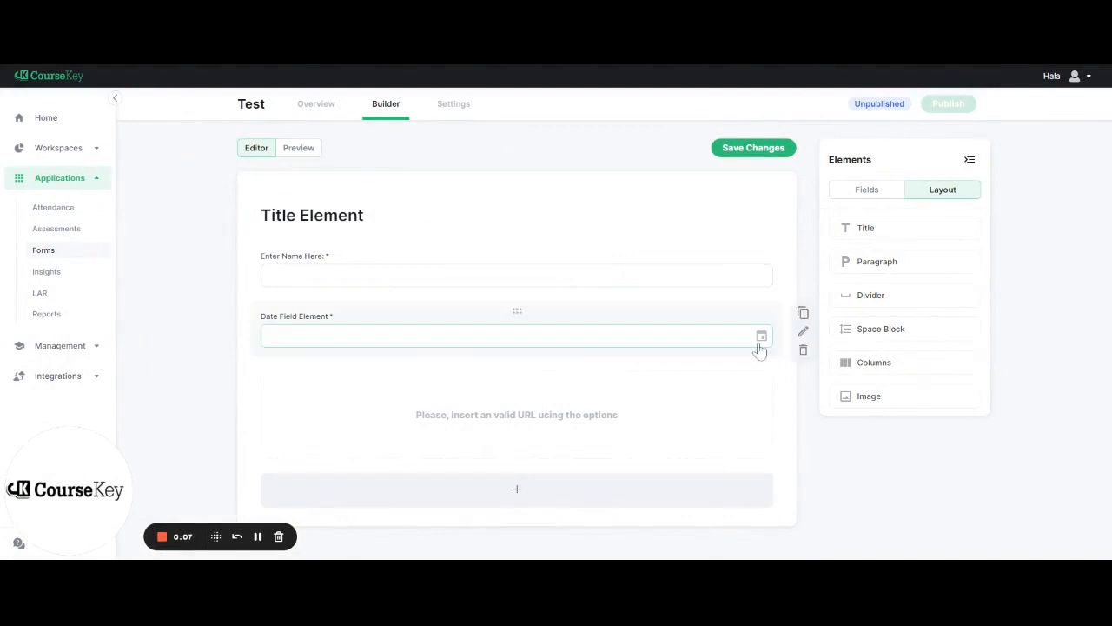
left_click(738, 155)
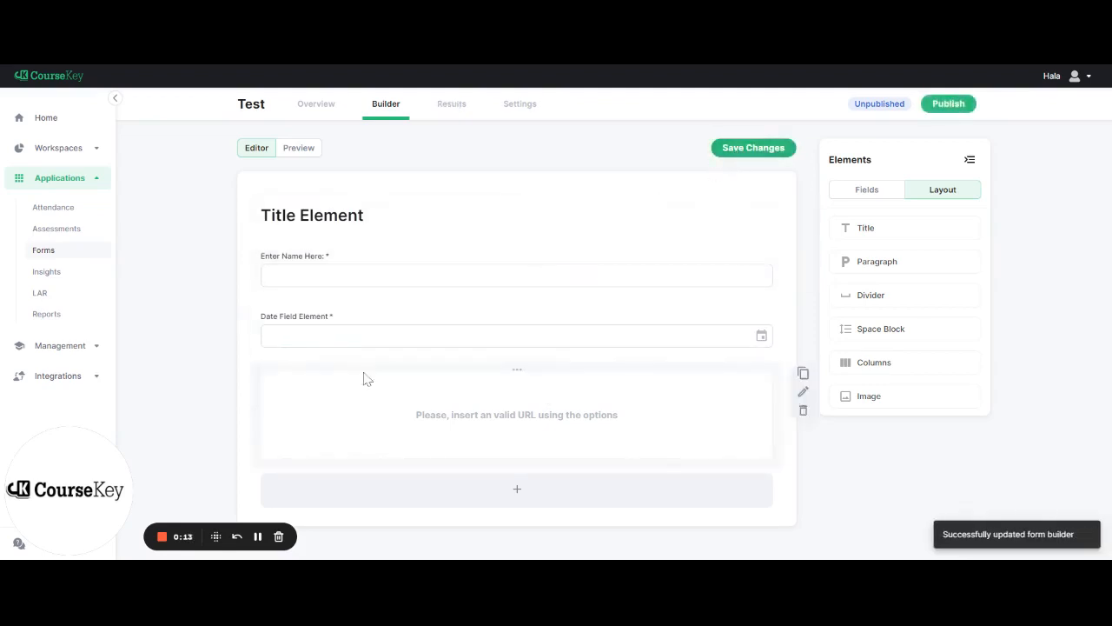
left_click(174, 538)
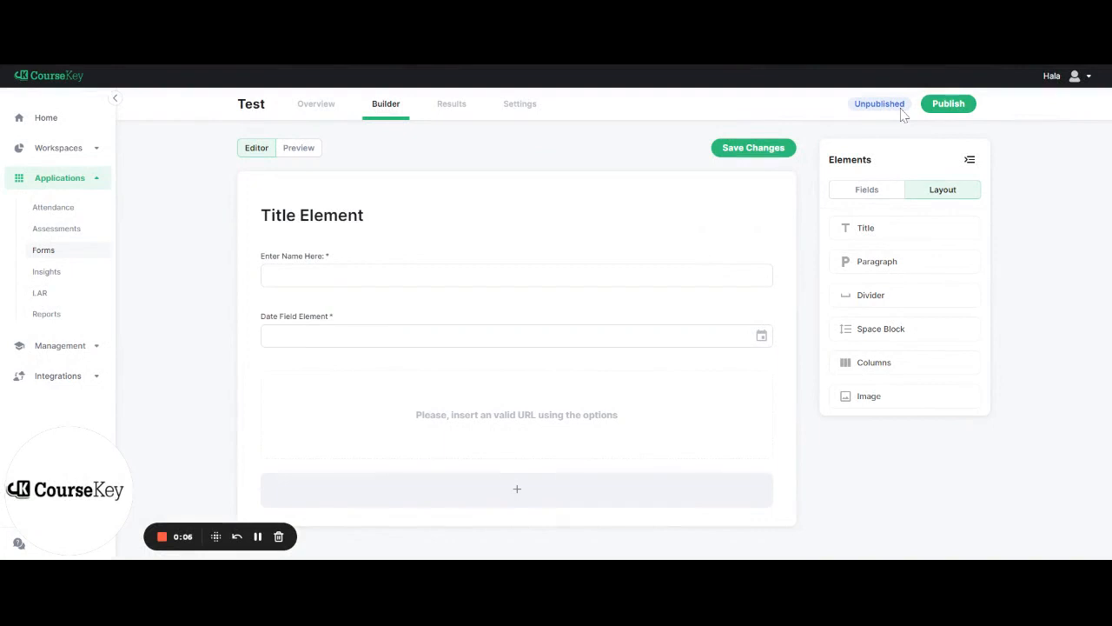
left_click(162, 537)
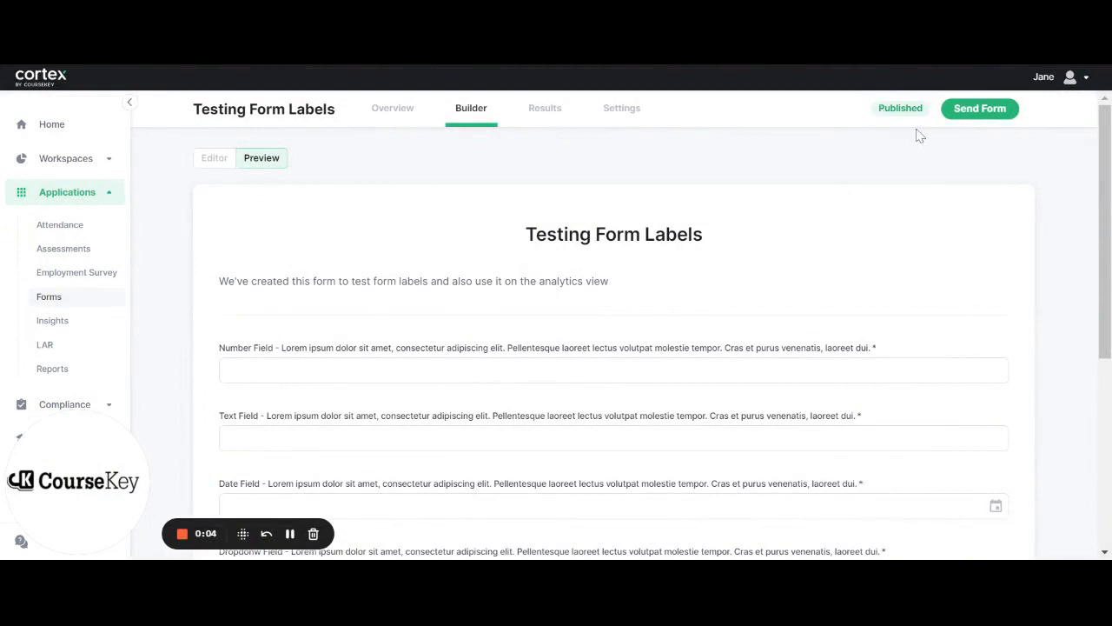
Step: Start sending the published Testing Form Labels form, select the second listed staff member as recipient, and check the course filter
left_click(982, 110)
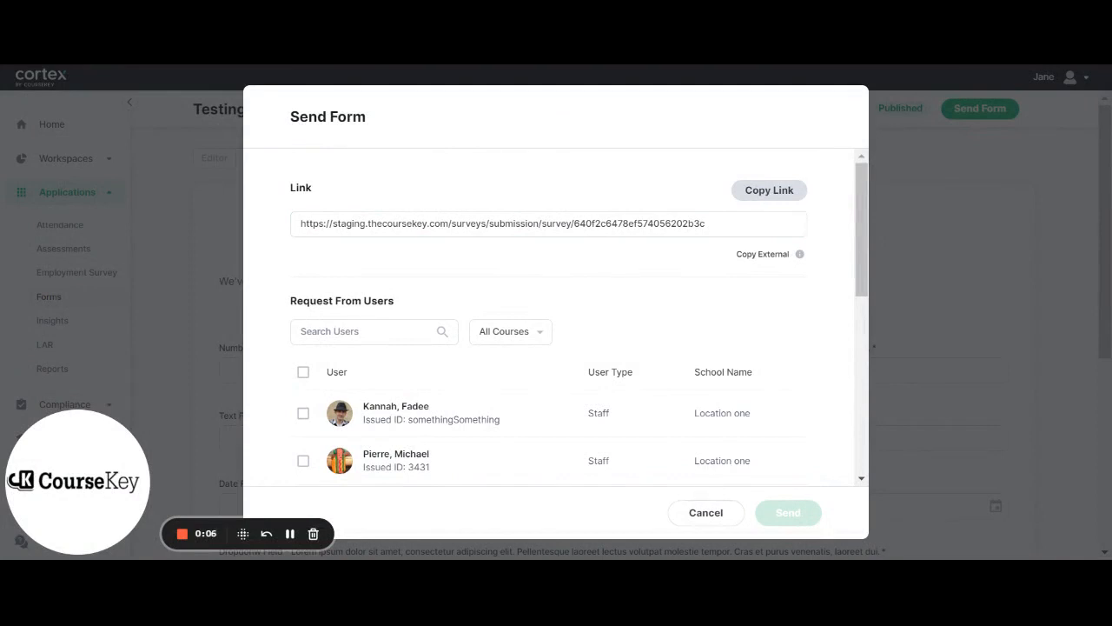
scroll(339, 389, "down", 3)
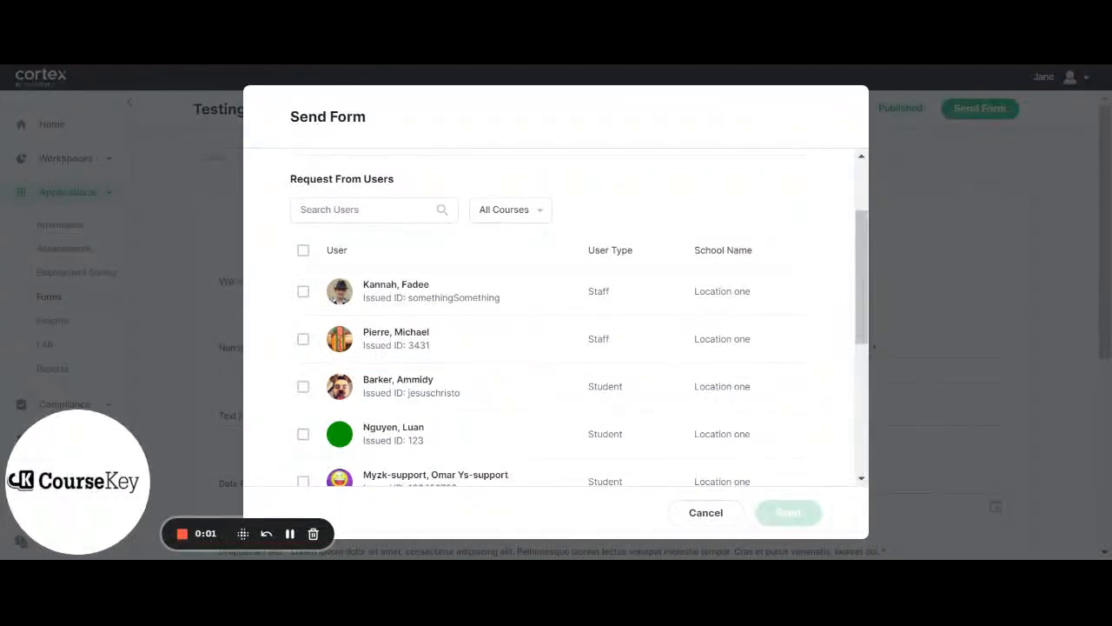
left_click(378, 215)
left_click(303, 340)
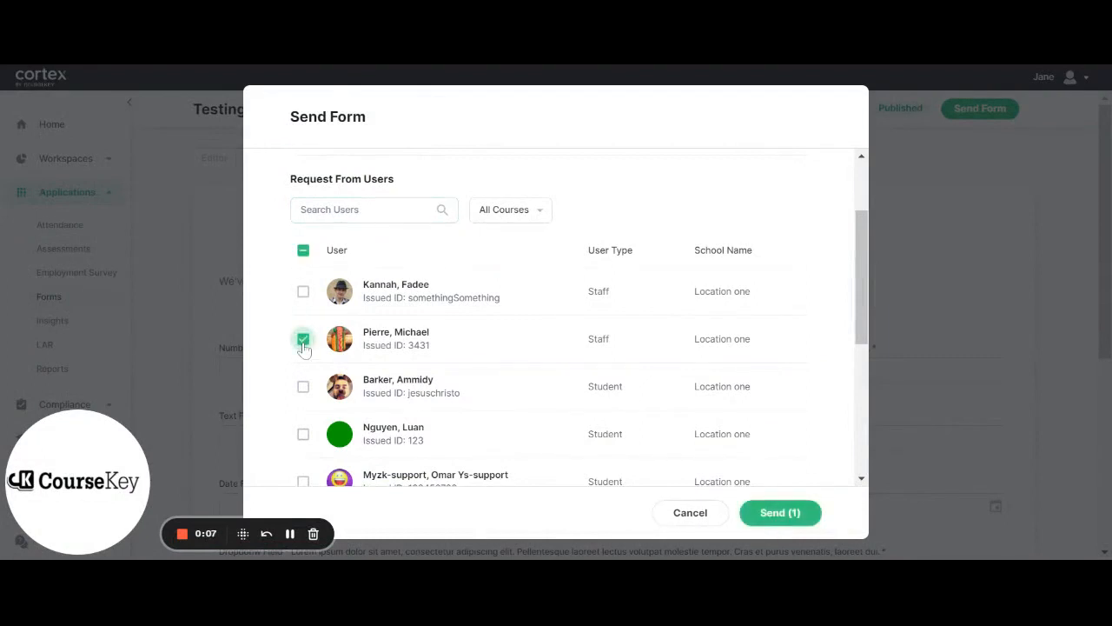
left_click(516, 219)
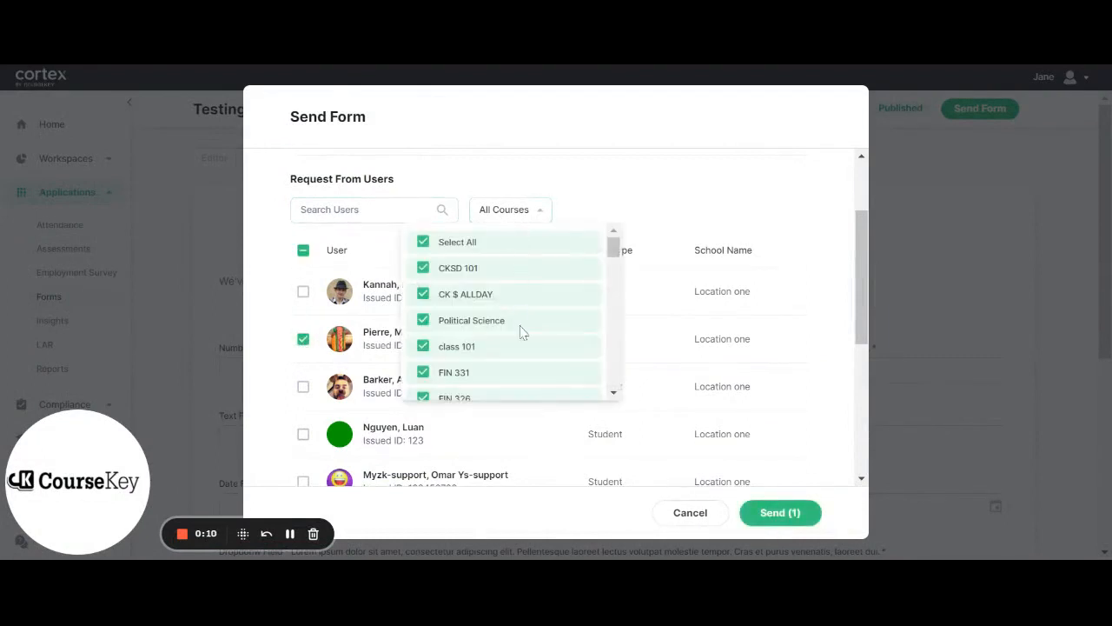
left_click(534, 216)
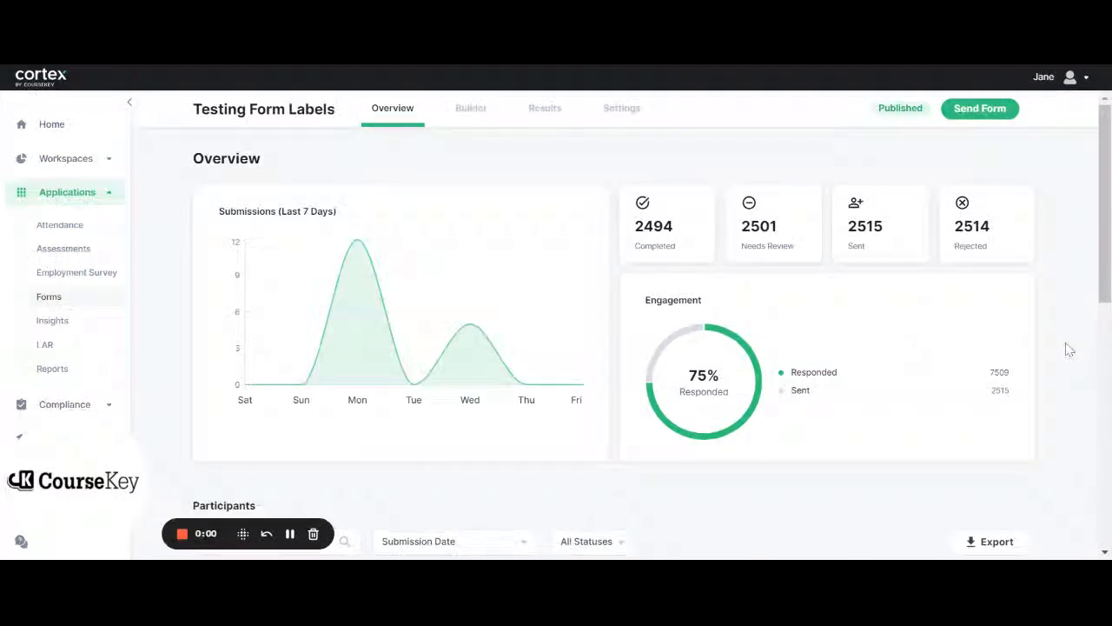
Step: Open the rejected participant submission dated 3/29/23 12:40 pm and review its answers from start to end
scroll(1069, 349, "down", 4)
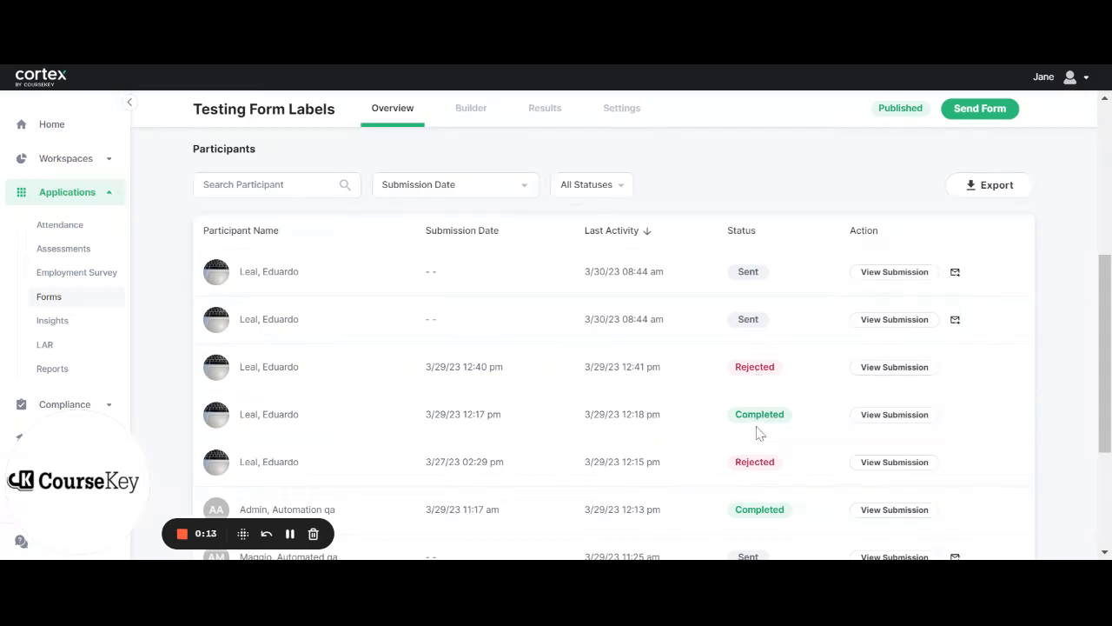
left_click(895, 367)
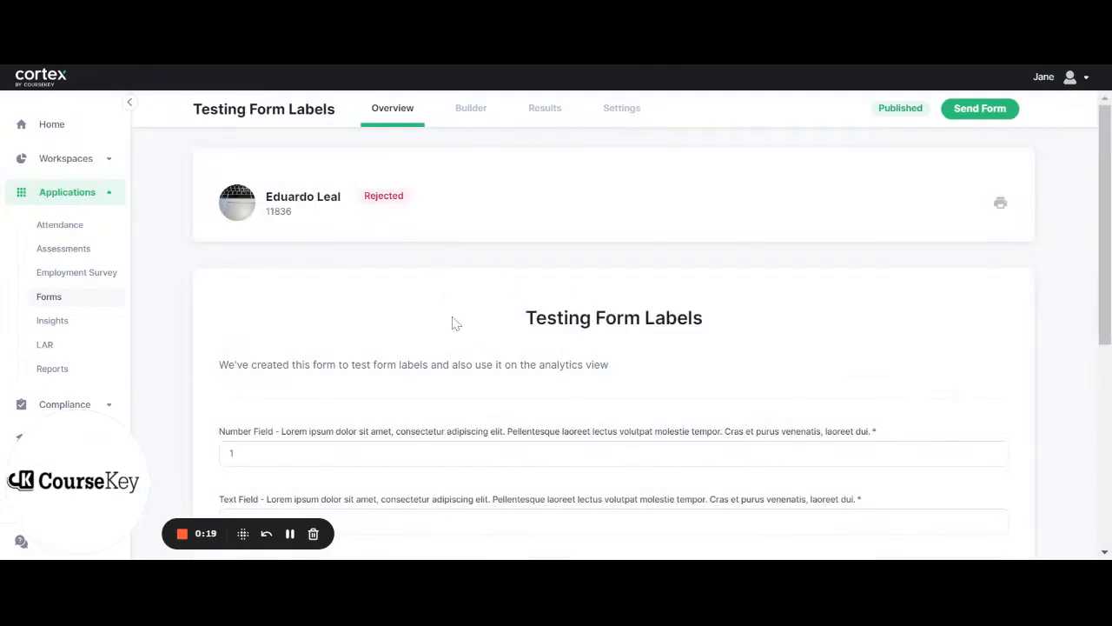
scroll(452, 322, "down", 3)
scroll(452, 321, "down", 2)
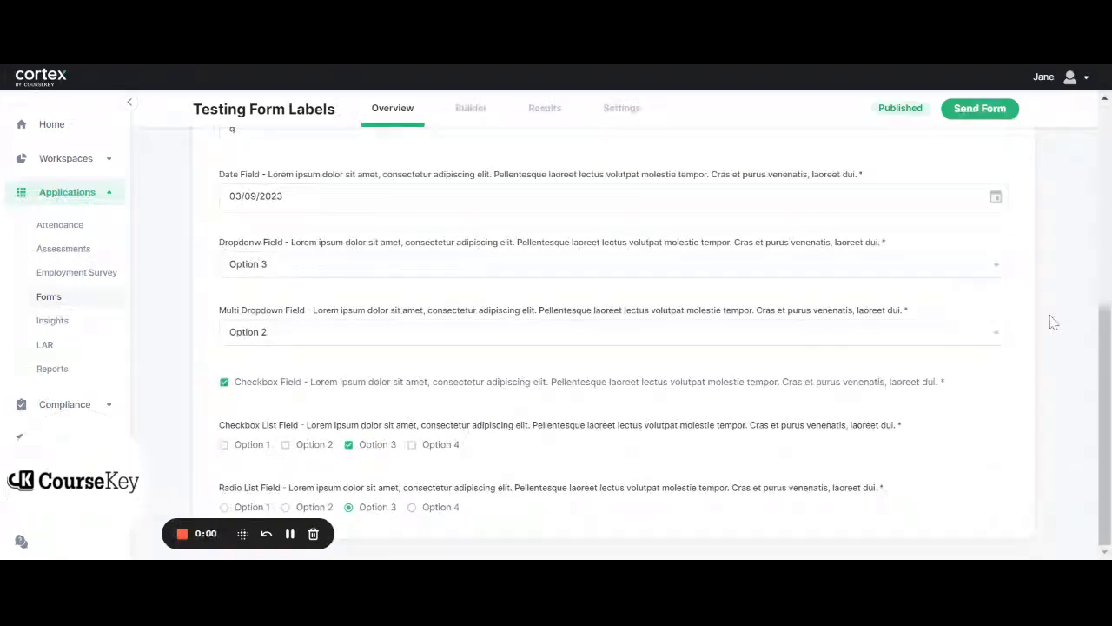
scroll(1050, 322, "up", 3)
scroll(1050, 322, "up", 2)
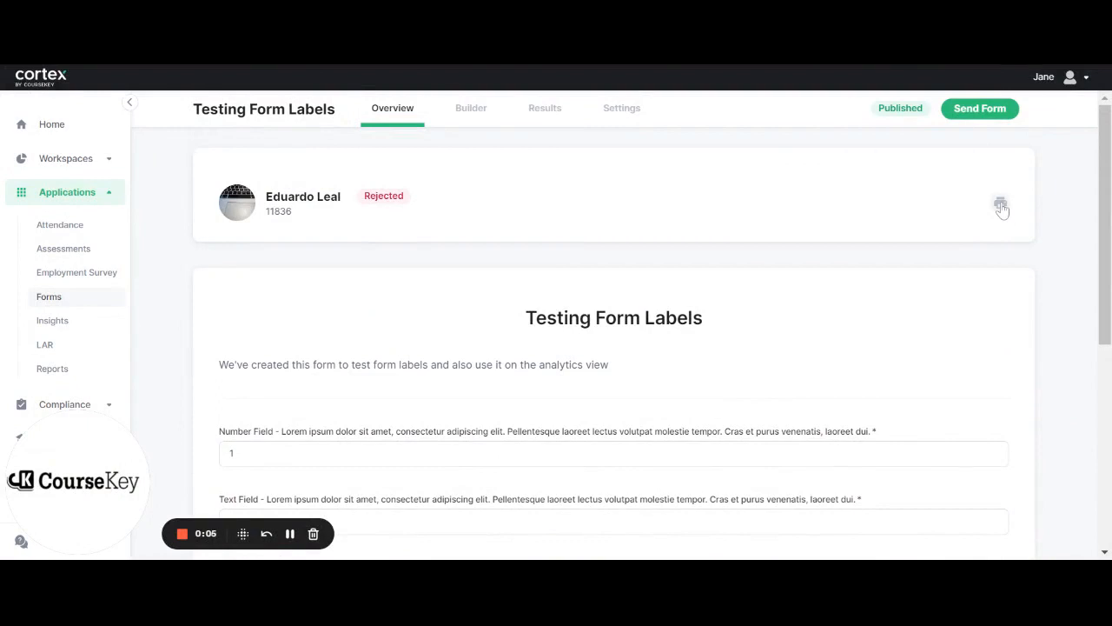
left_click(183, 533)
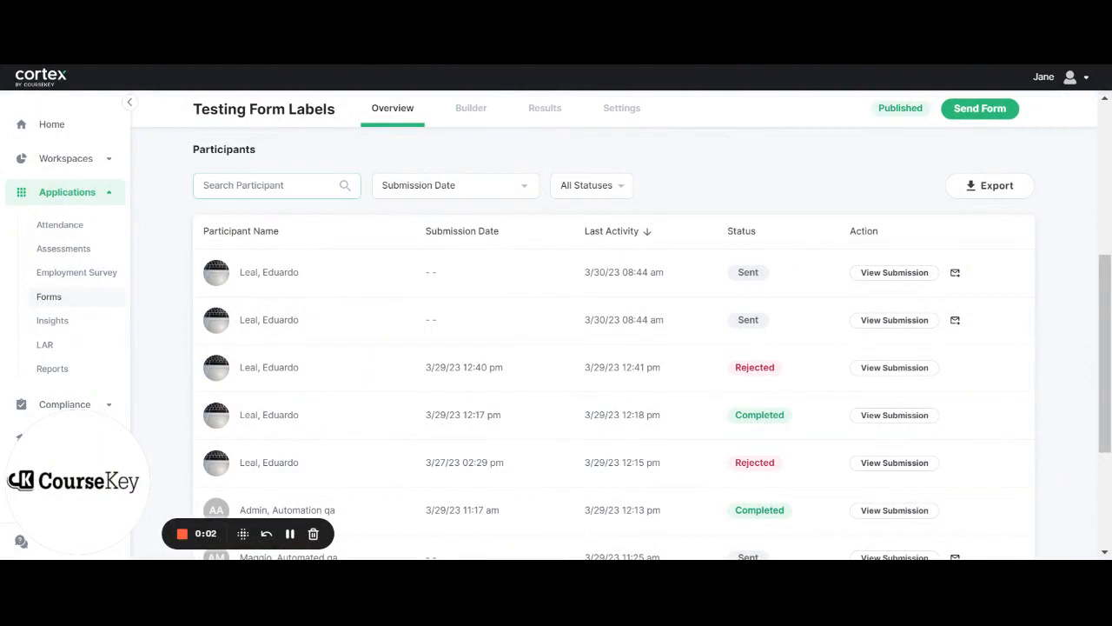
Step: Filter the participants list by submission date from 03/27/2023 to 03/31/2023
left_click(452, 186)
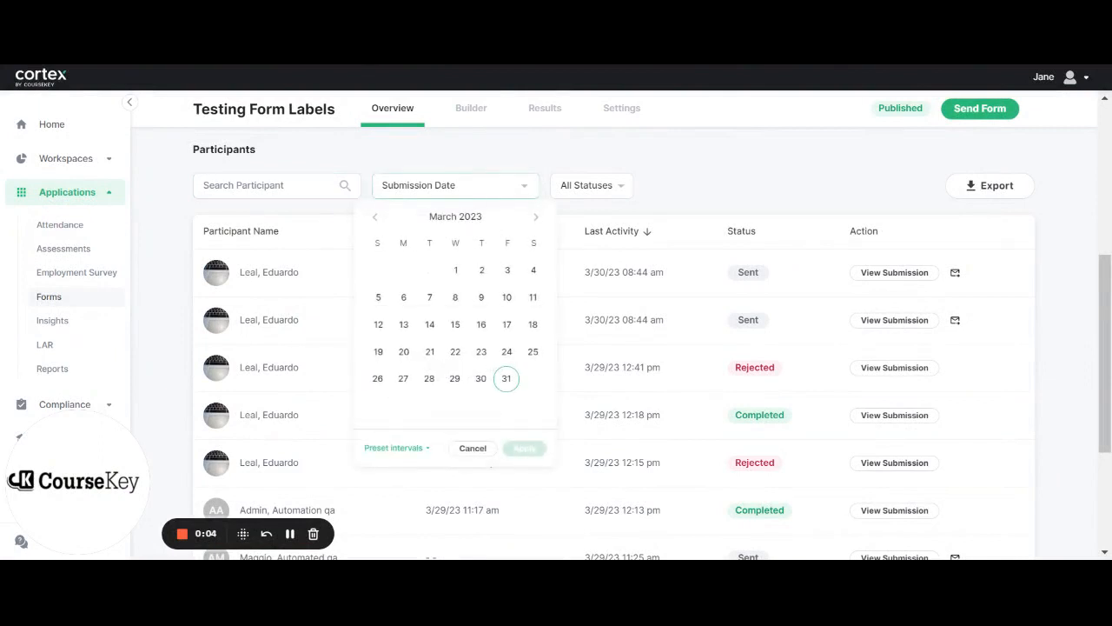
left_click(407, 383)
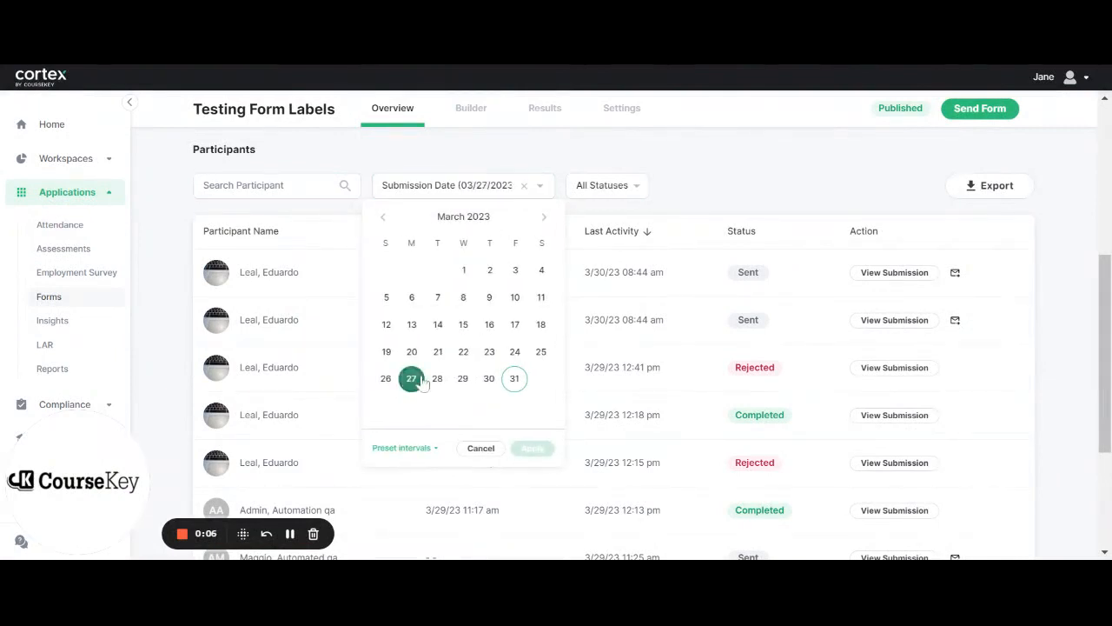
left_click(514, 379)
left_click(538, 450)
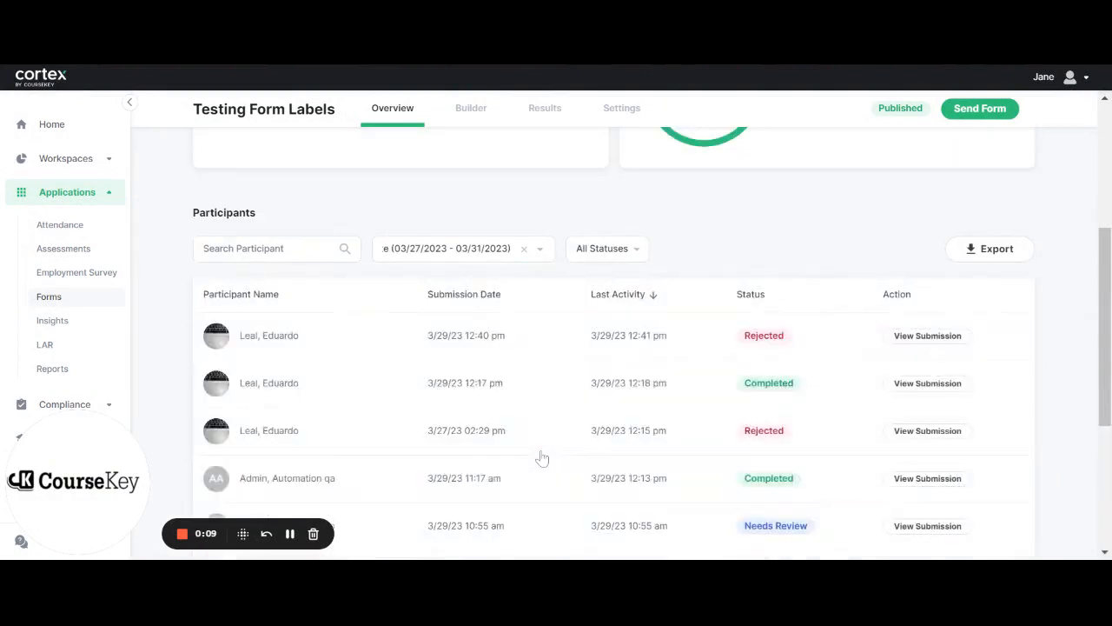
Step: Check the options of the participants' status filter, leaving all statuses selected
left_click(612, 248)
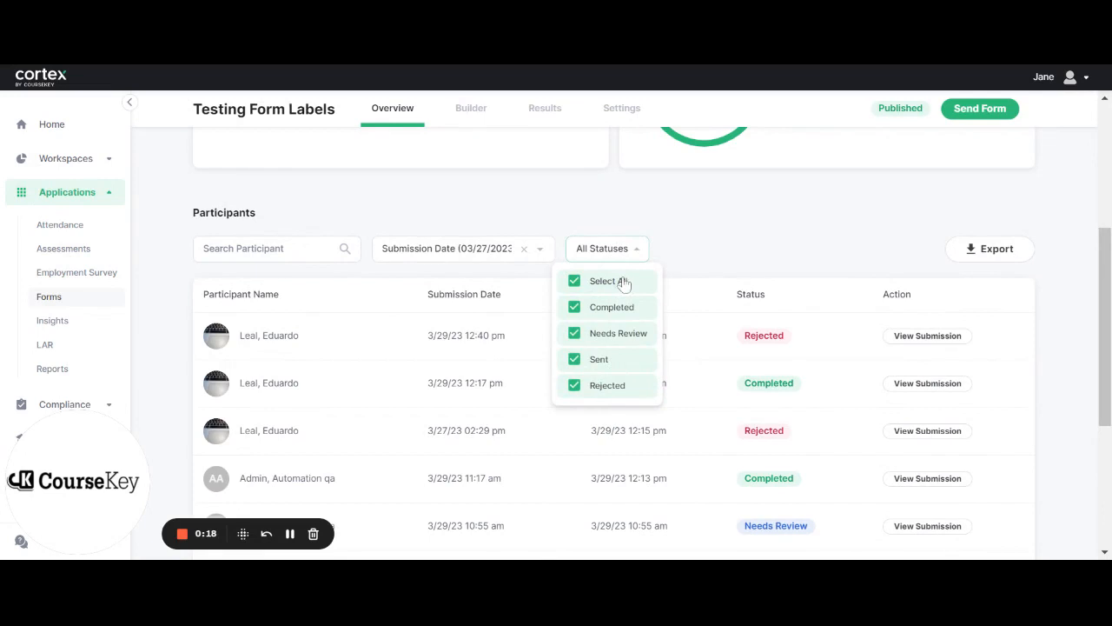
left_click(683, 260)
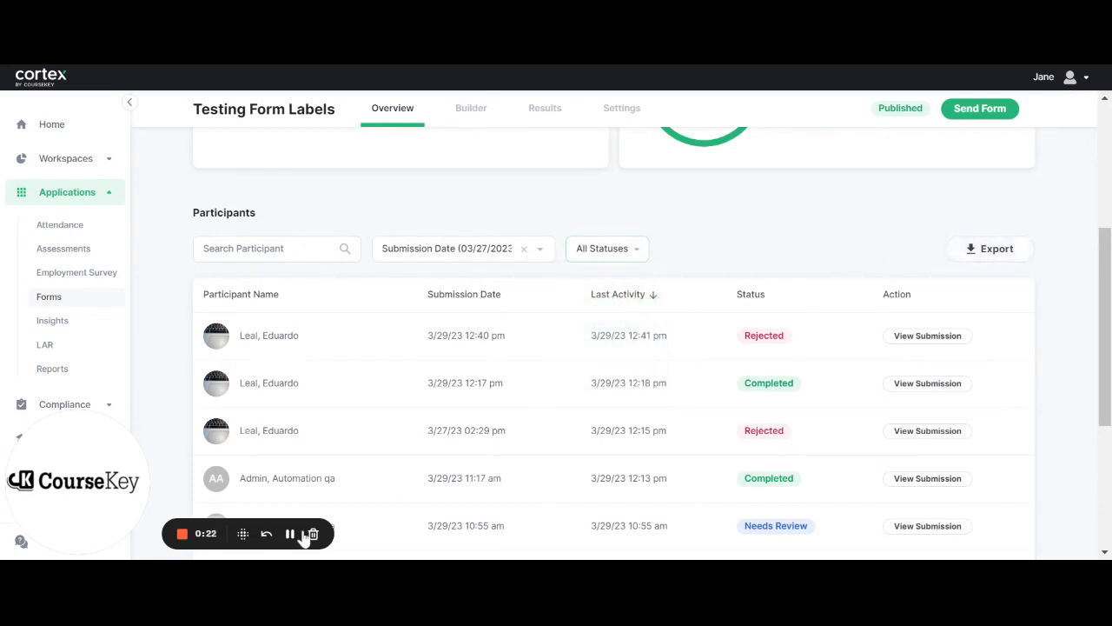
left_click(182, 533)
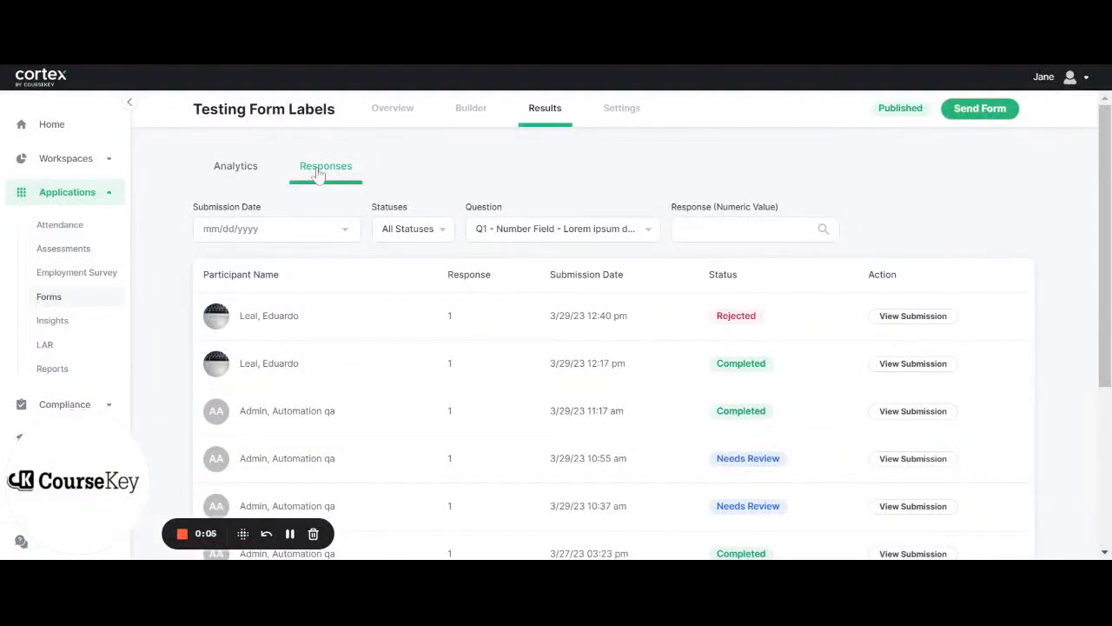
Step: View the form results' analytics and examine the response chart for the number field question Q1
left_click(250, 171)
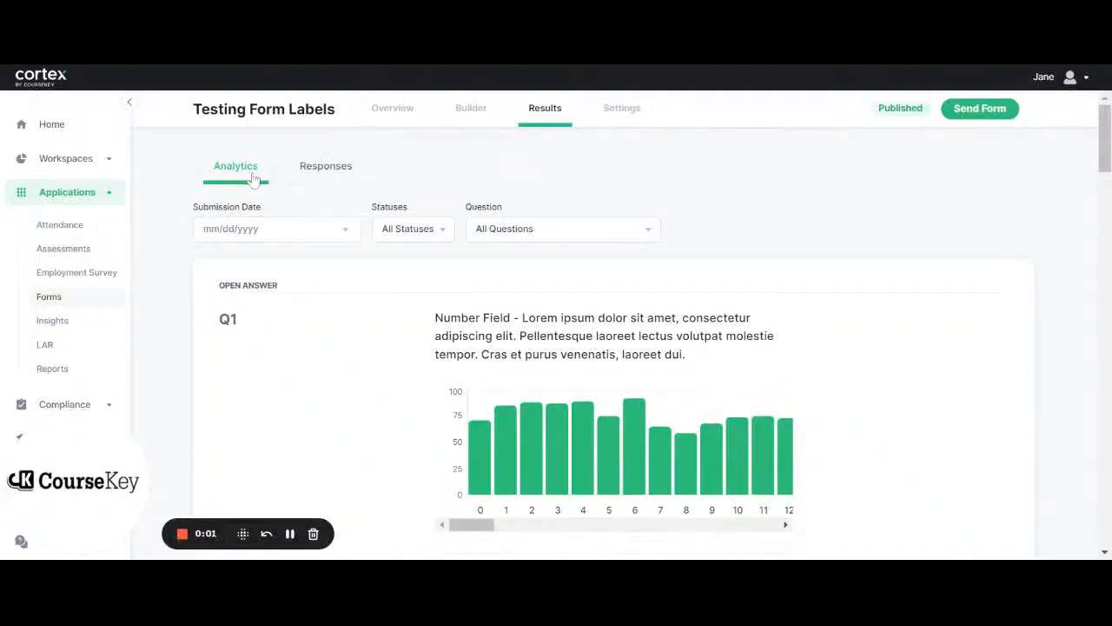
scroll(313, 395, "down", 1)
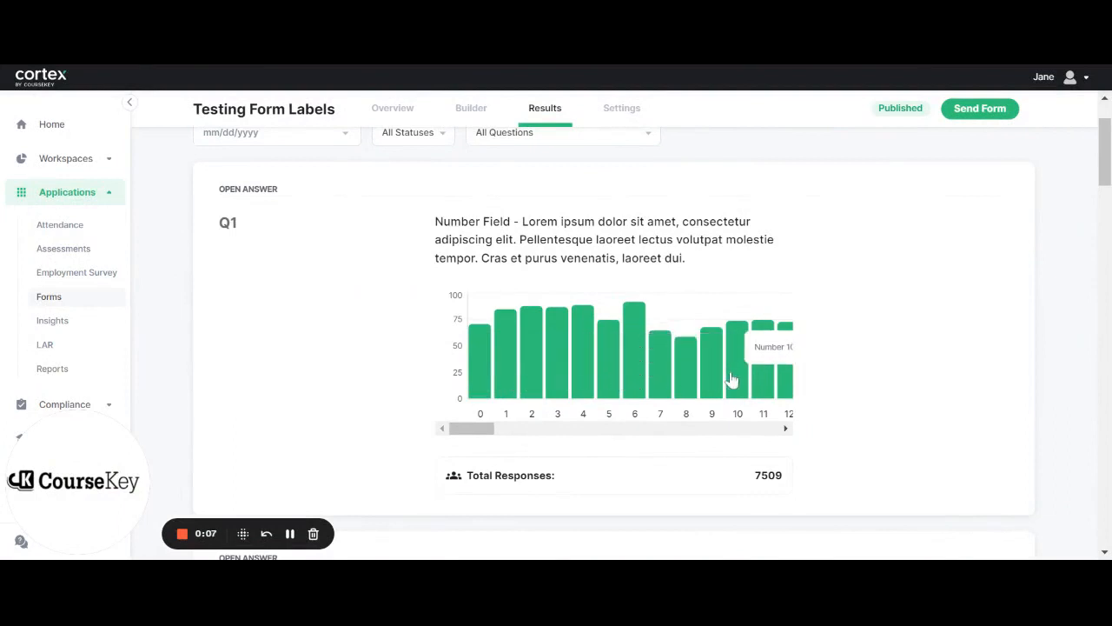
left_click(183, 534)
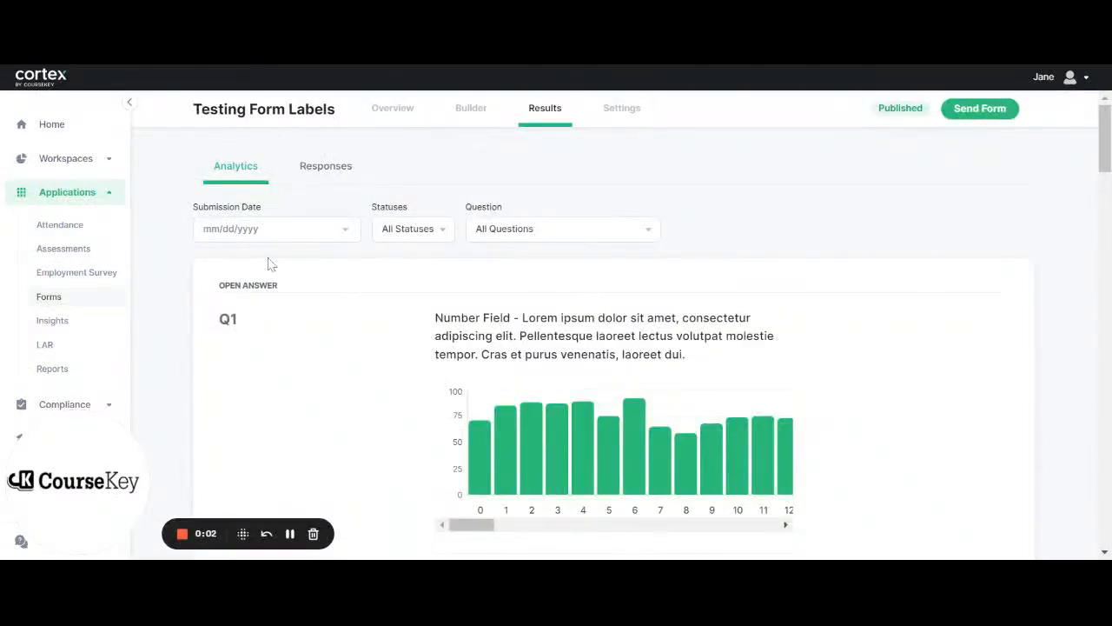
Step: Review the analytics filters for submission date, statuses and question without changing any of them
left_click(287, 229)
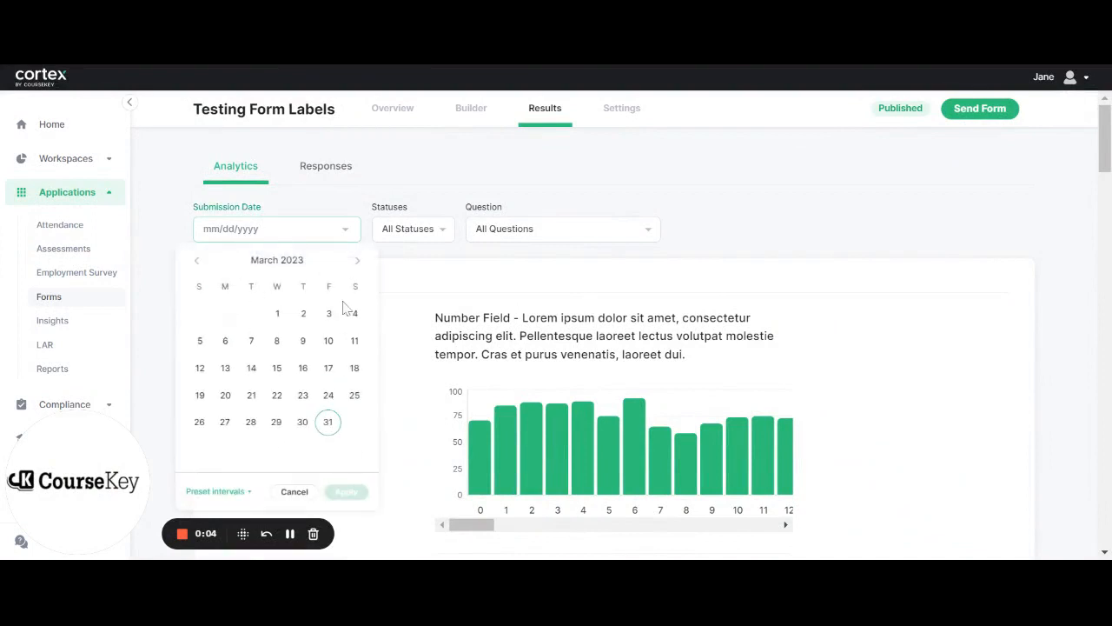
left_click(416, 229)
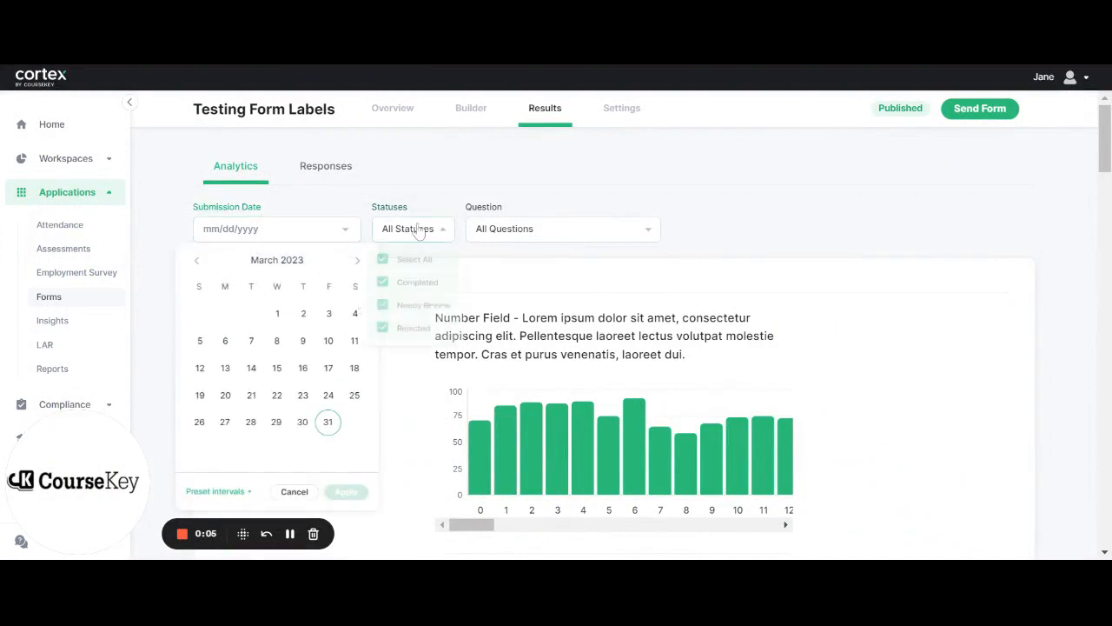
left_click(495, 236)
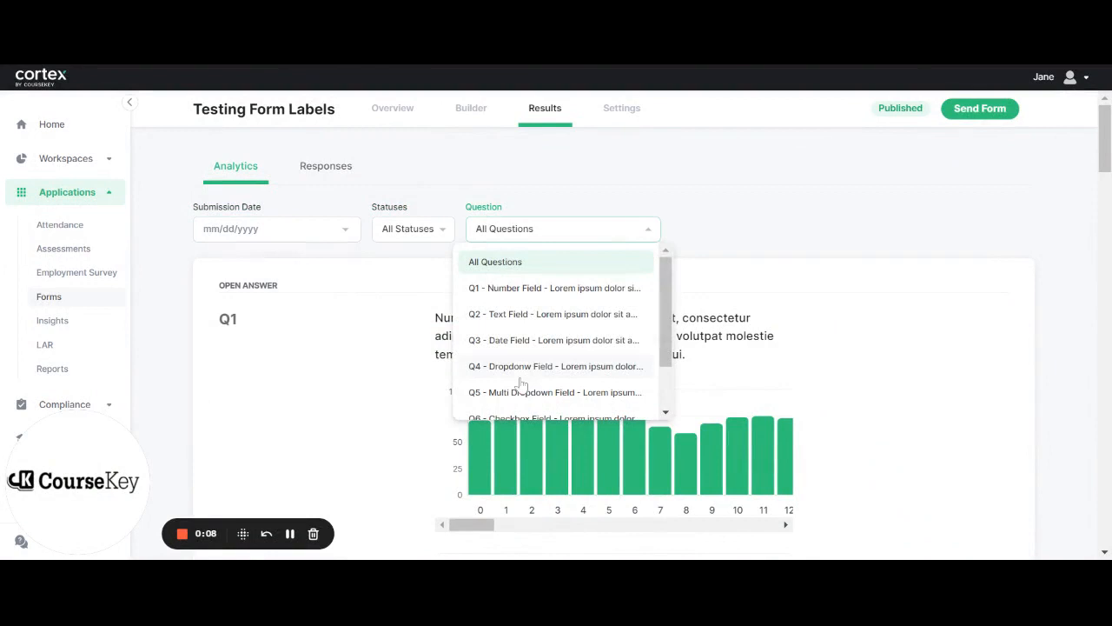
left_click(732, 224)
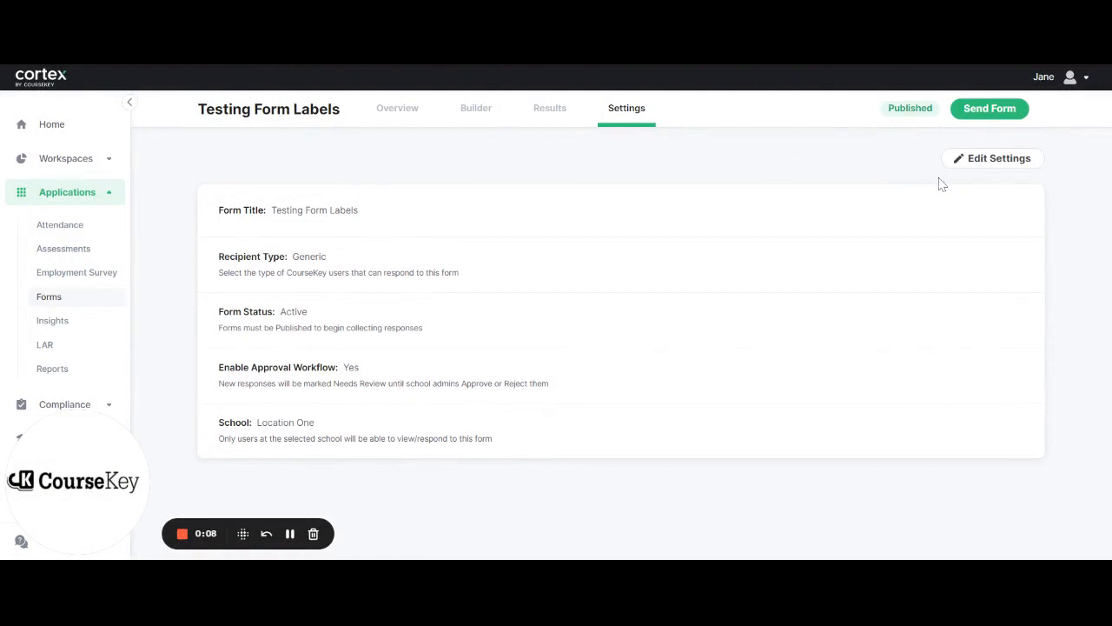
Step: Open the form's settings for editing to review the title, recipient type, status, approval workflow and school options
left_click(1007, 172)
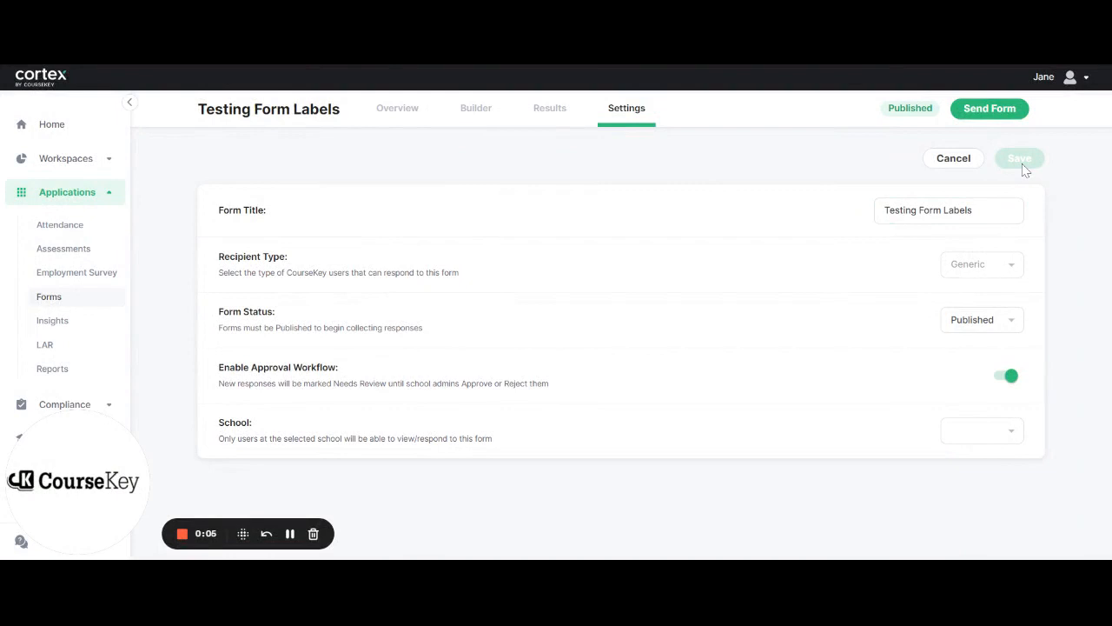
left_click(184, 534)
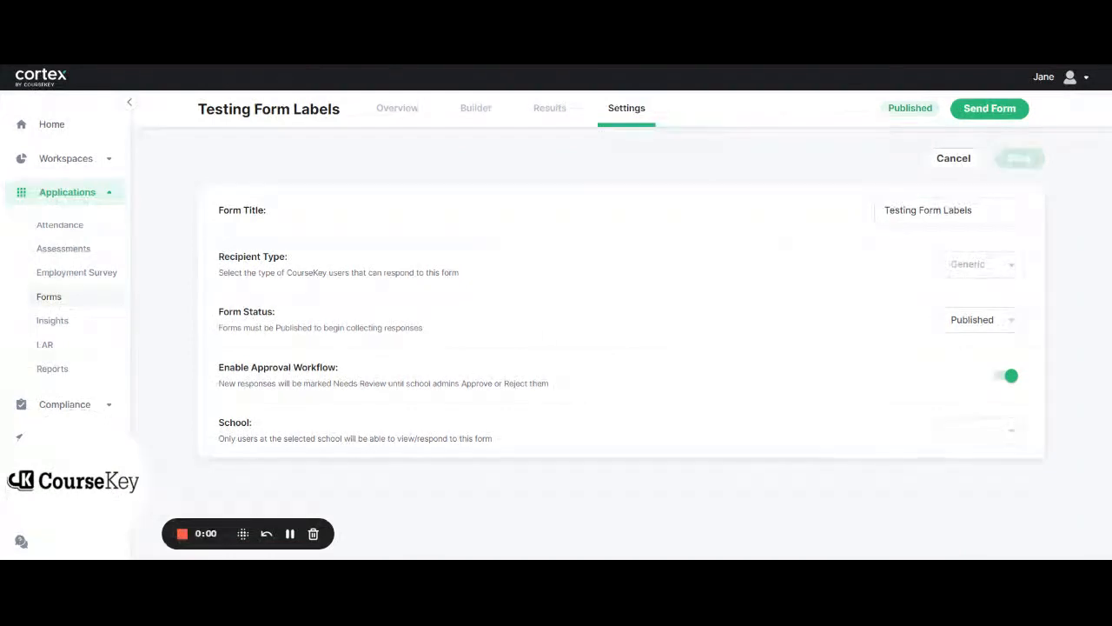